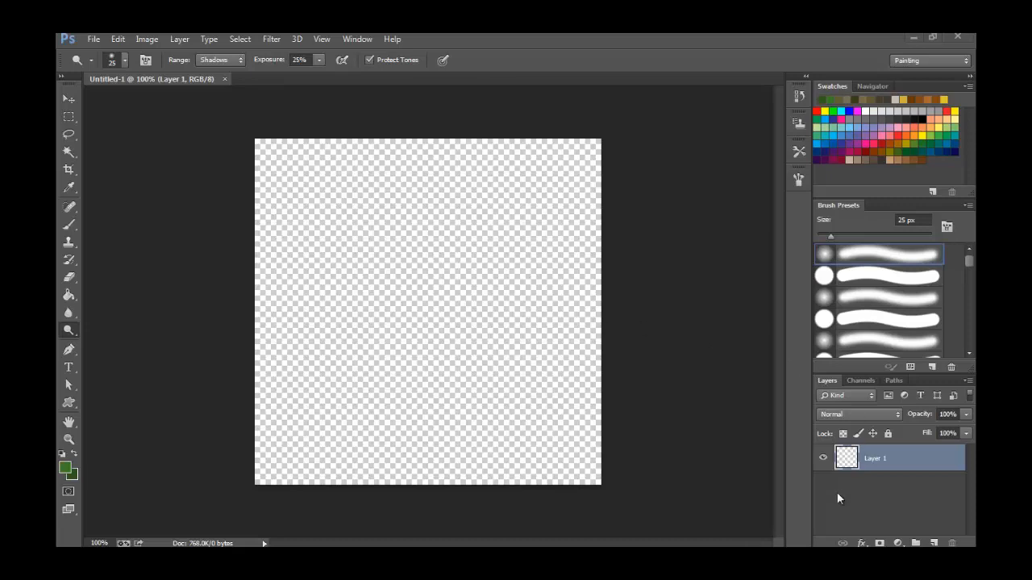
Add a new layer and select a full-height vertical strip along the canvas's left edge, about a quarter of its width.
click(933, 543)
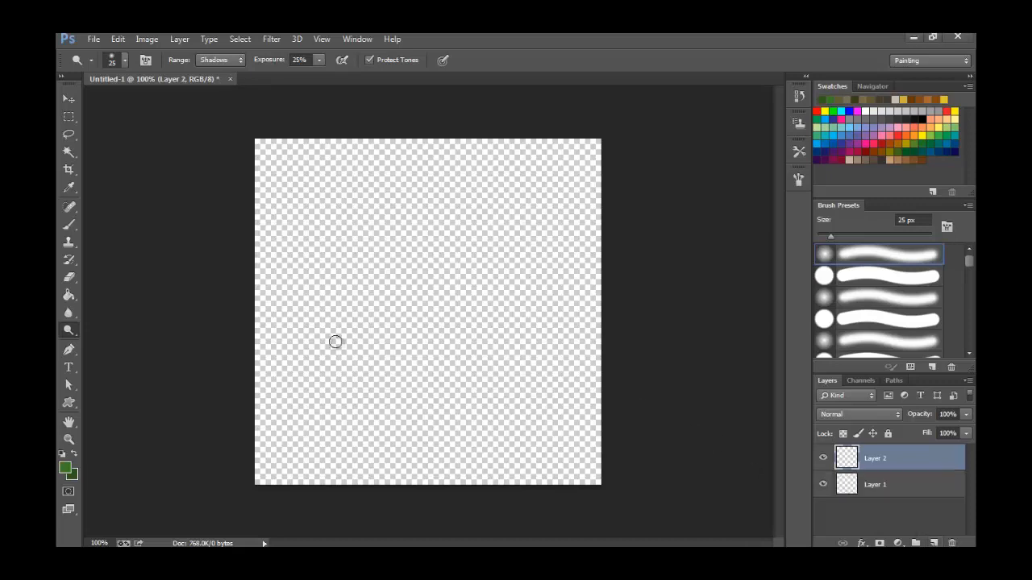
click(69, 117)
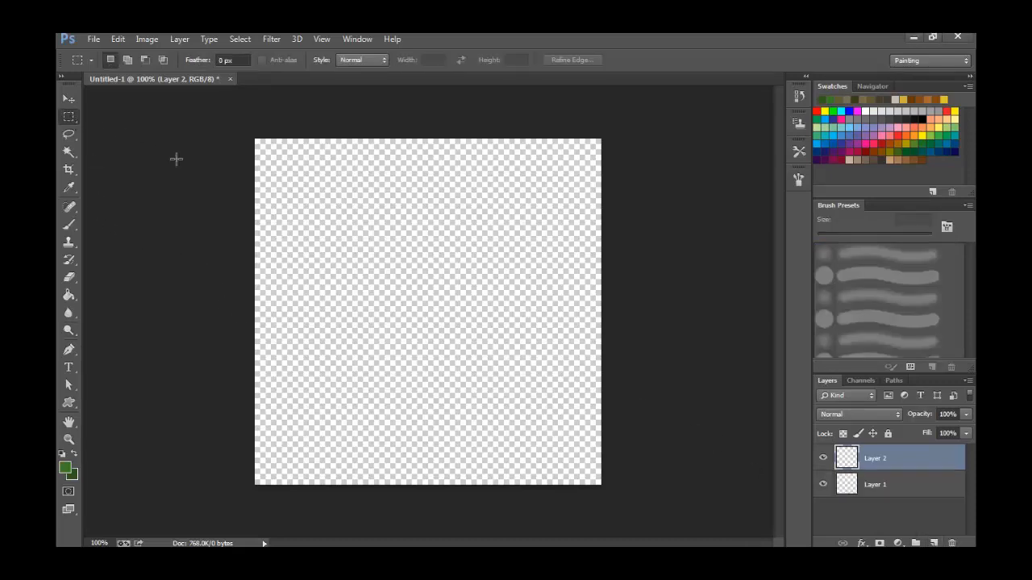
drag(296, 166, 346, 488)
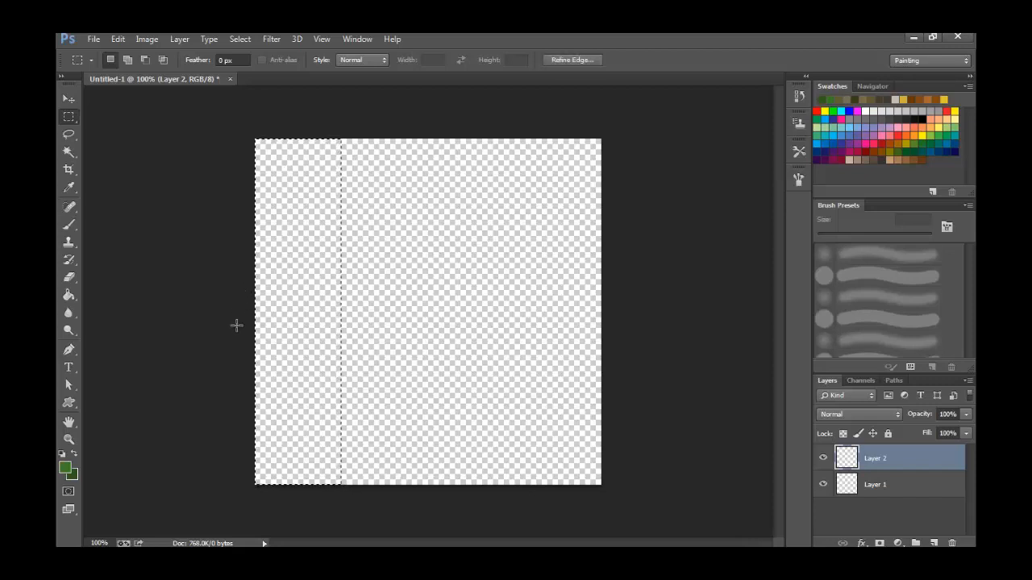
Render clouds into the strip selection, using 3f7a25 as the foreground colour and 2e591b as the background colour.
click(69, 467)
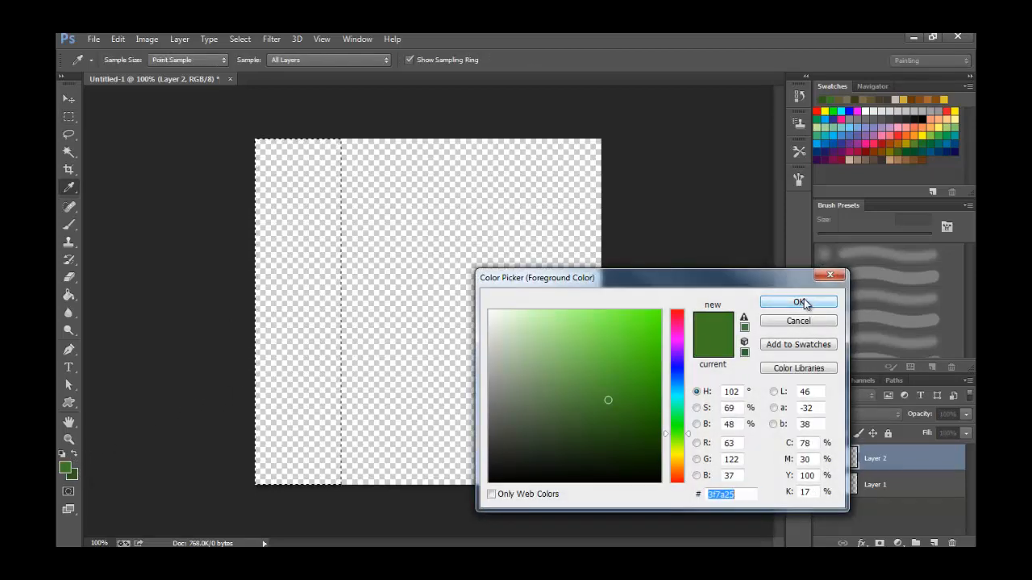
click(800, 301)
click(70, 479)
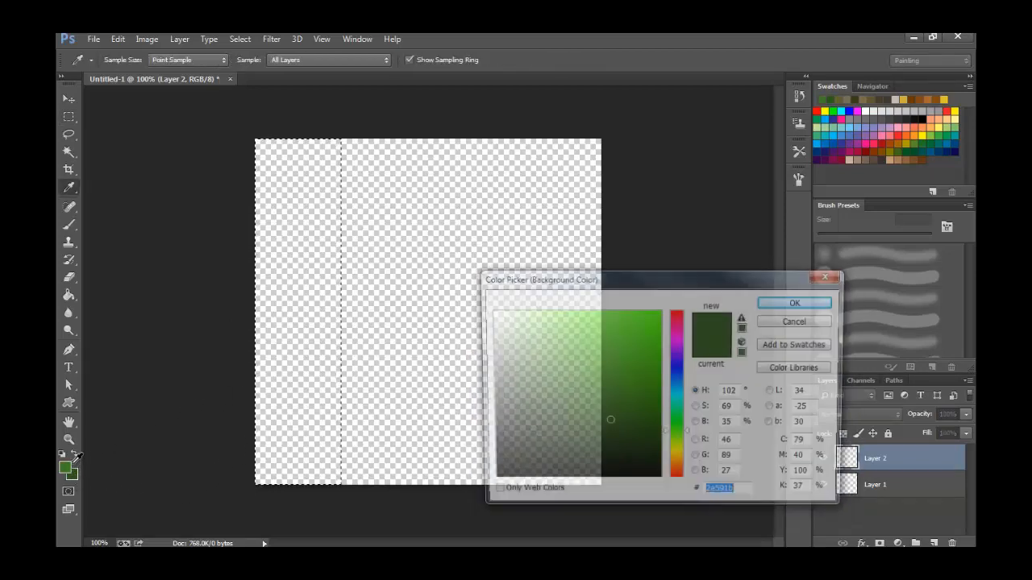
click(798, 301)
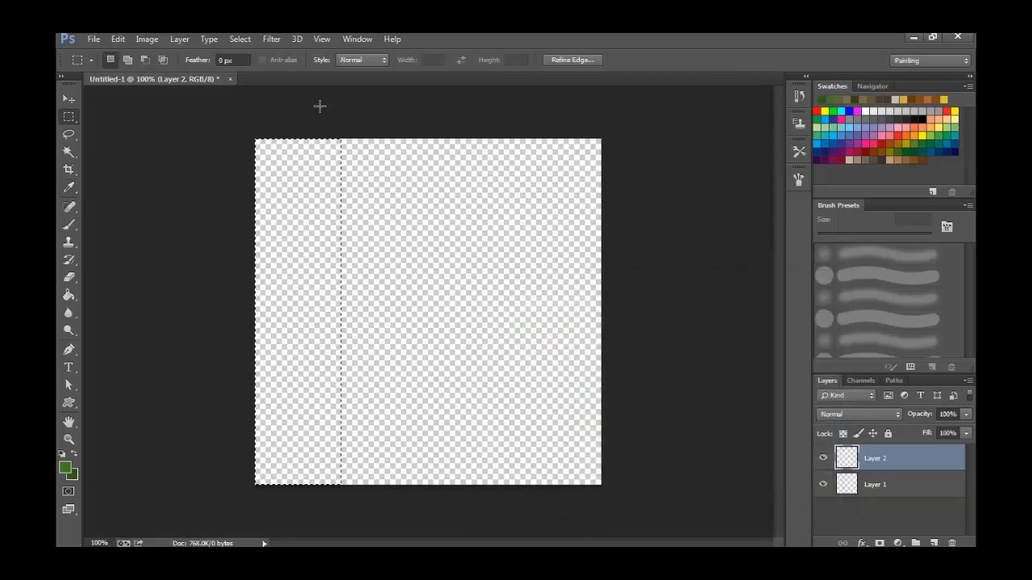
click(270, 38)
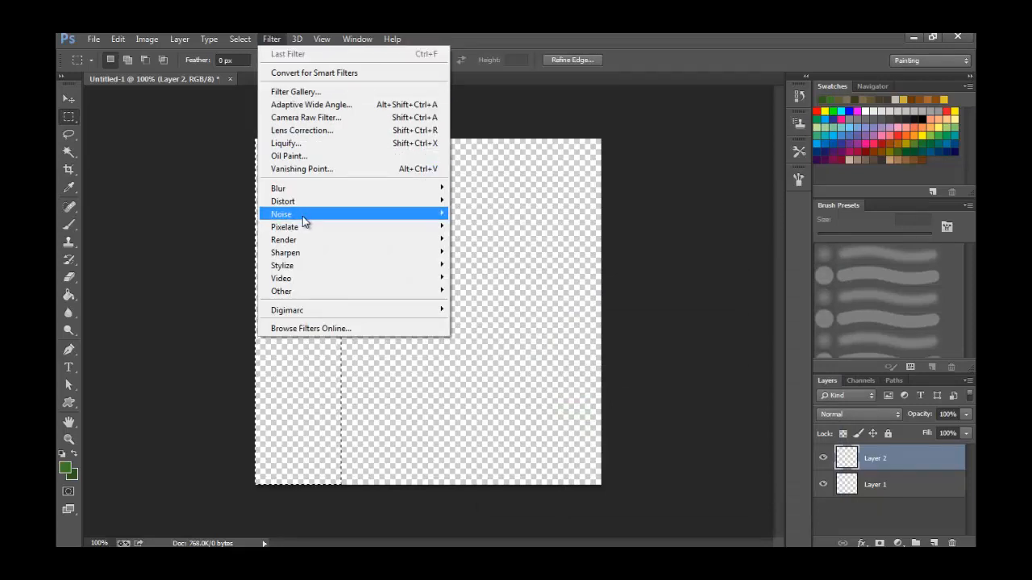
mouse_move(302, 239)
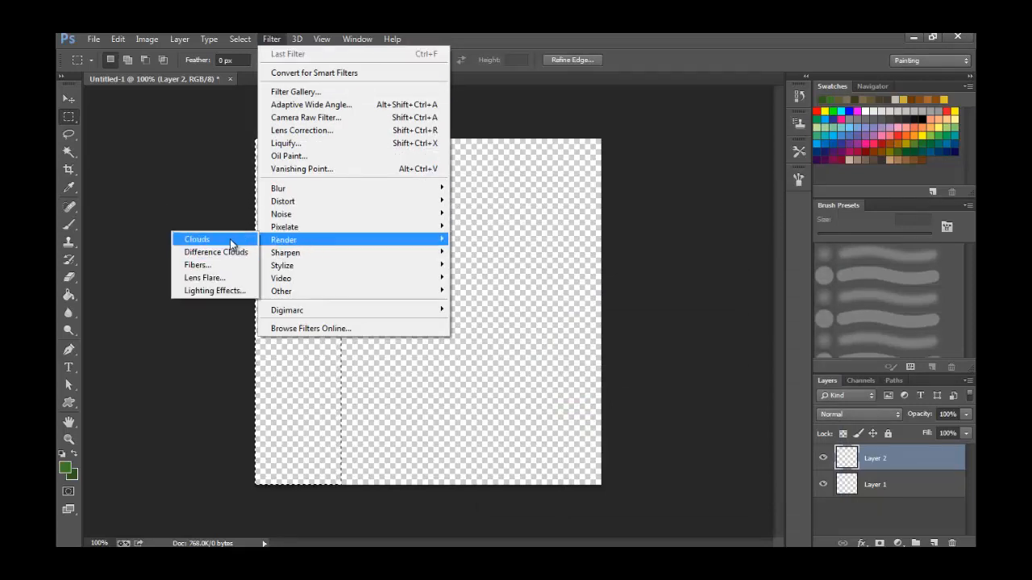
click(229, 241)
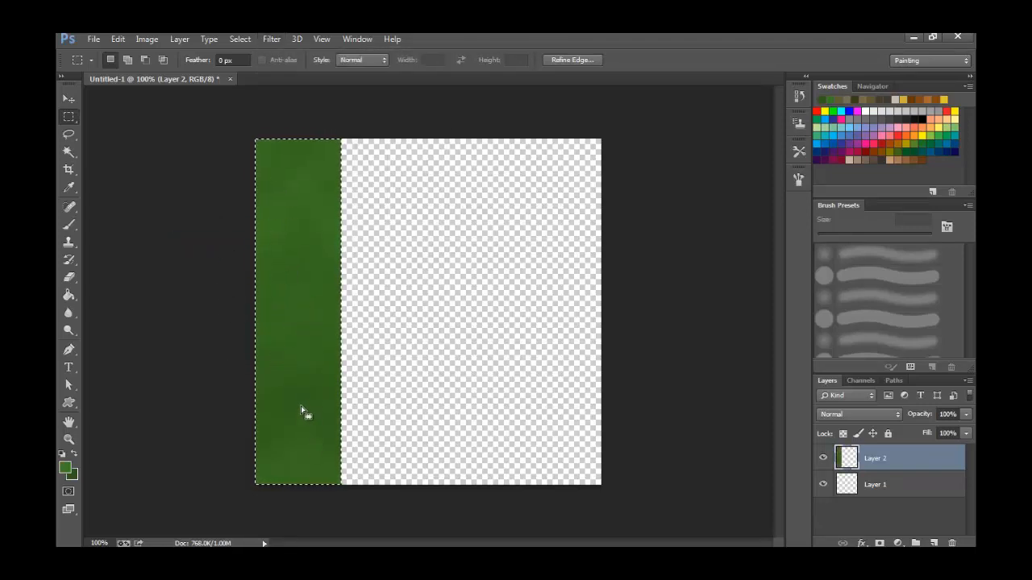
Add 10% uniform noise to the green strip, without the monochromatic option.
click(272, 39)
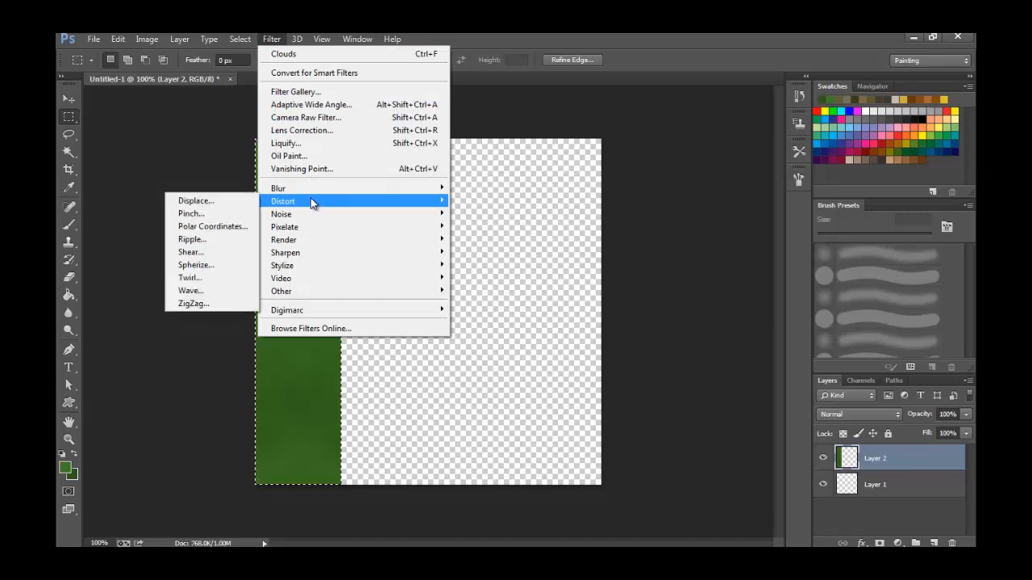
mouse_move(310, 216)
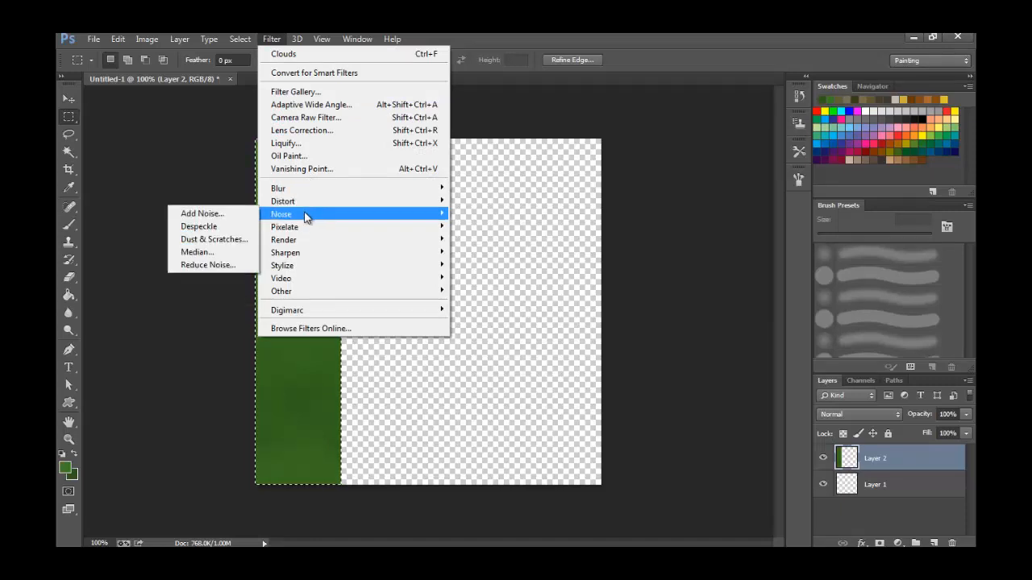
click(246, 214)
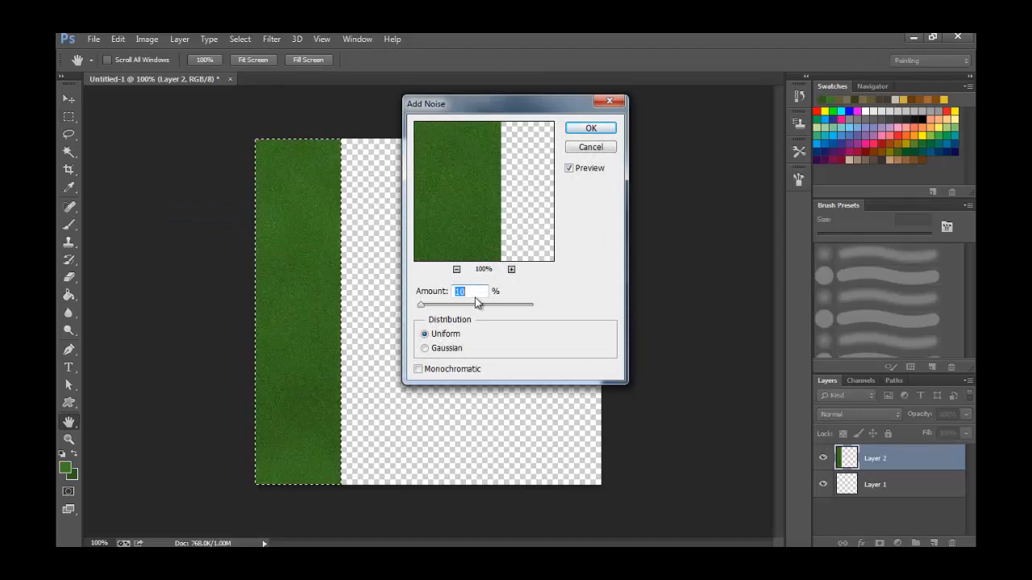
click(581, 132)
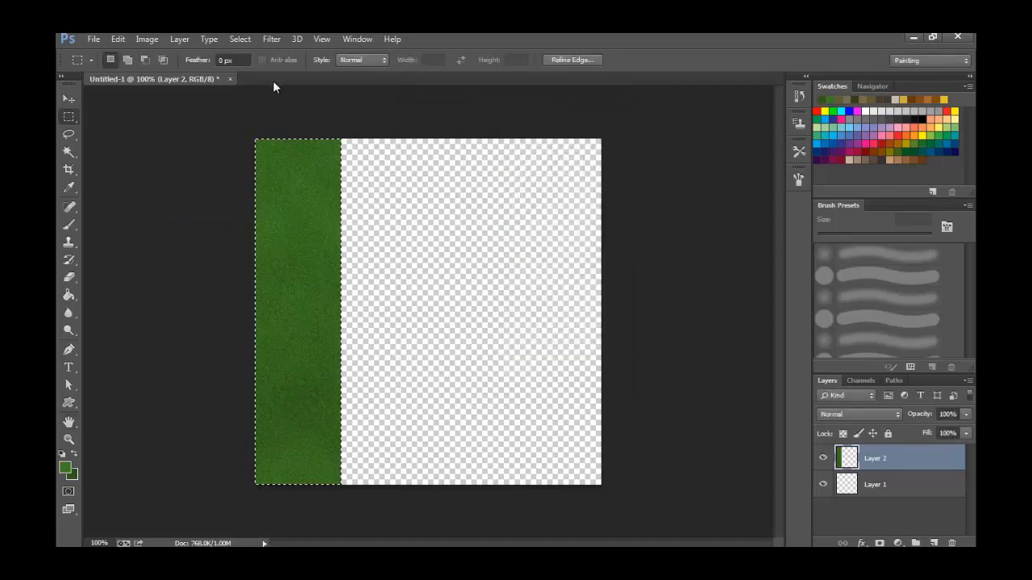
Apply a motion blur with a 90° angle and 10-pixel distance to the green strip, and clear the selection.
click(274, 40)
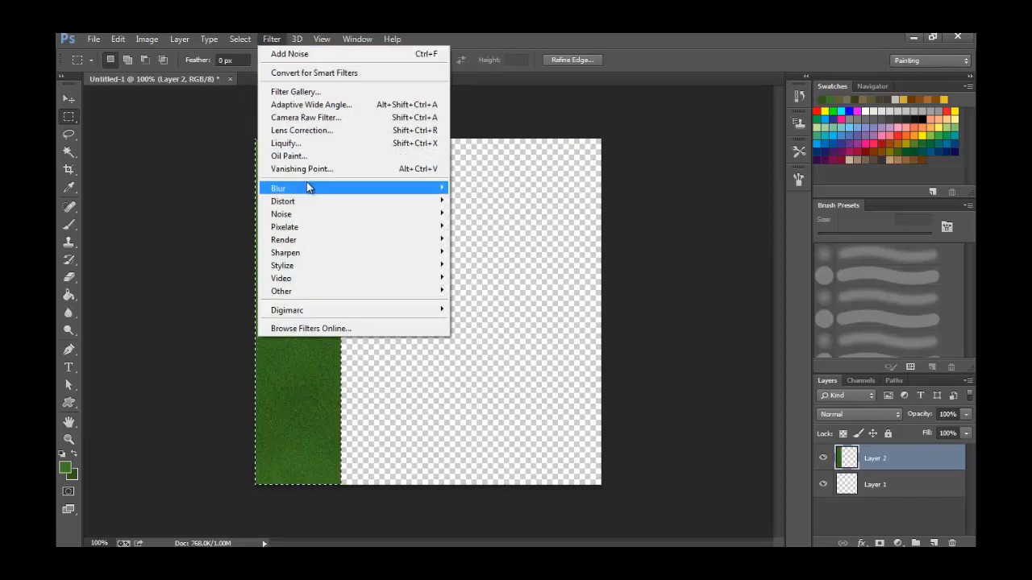
mouse_move(306, 190)
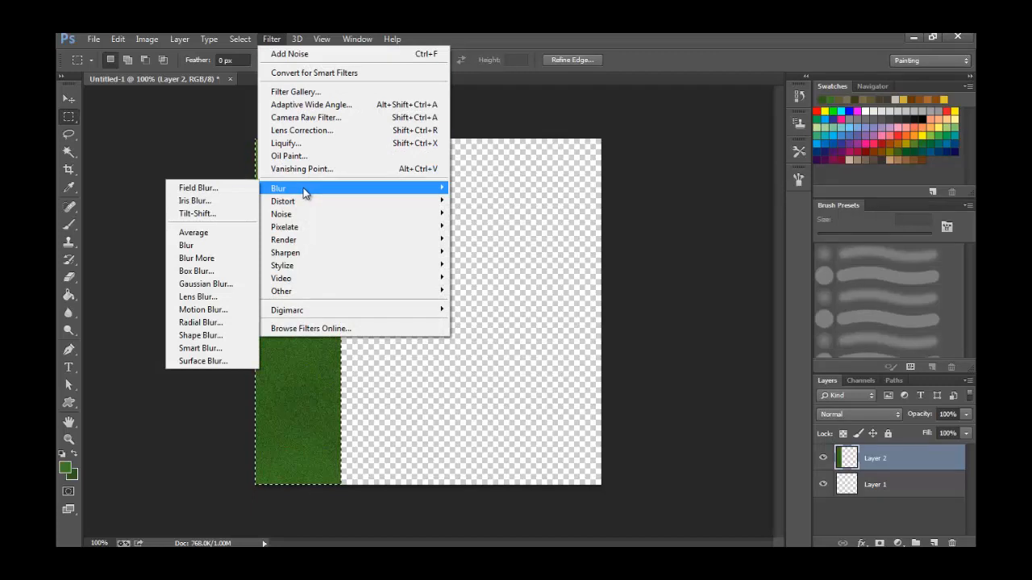
click(211, 311)
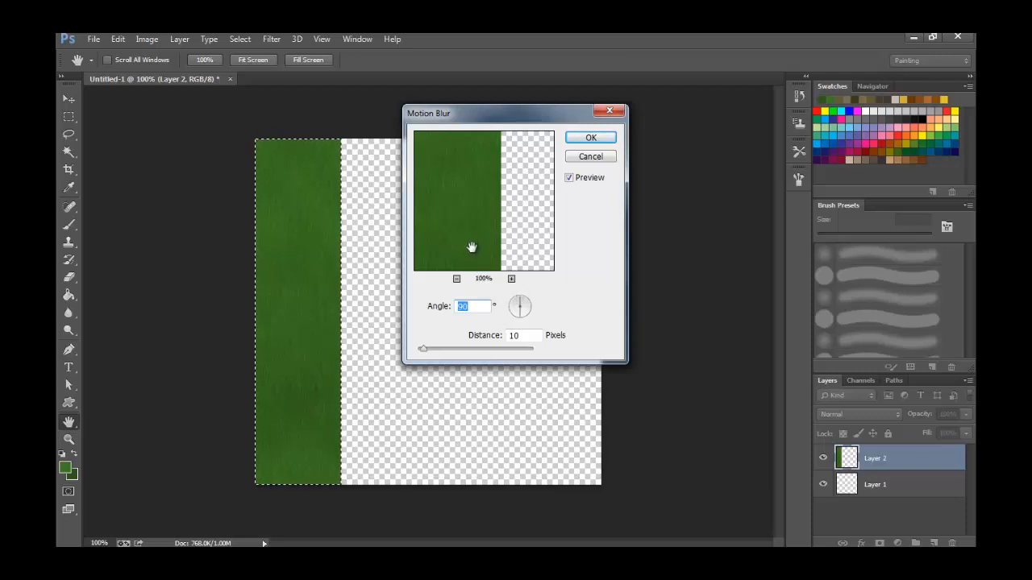
click(587, 134)
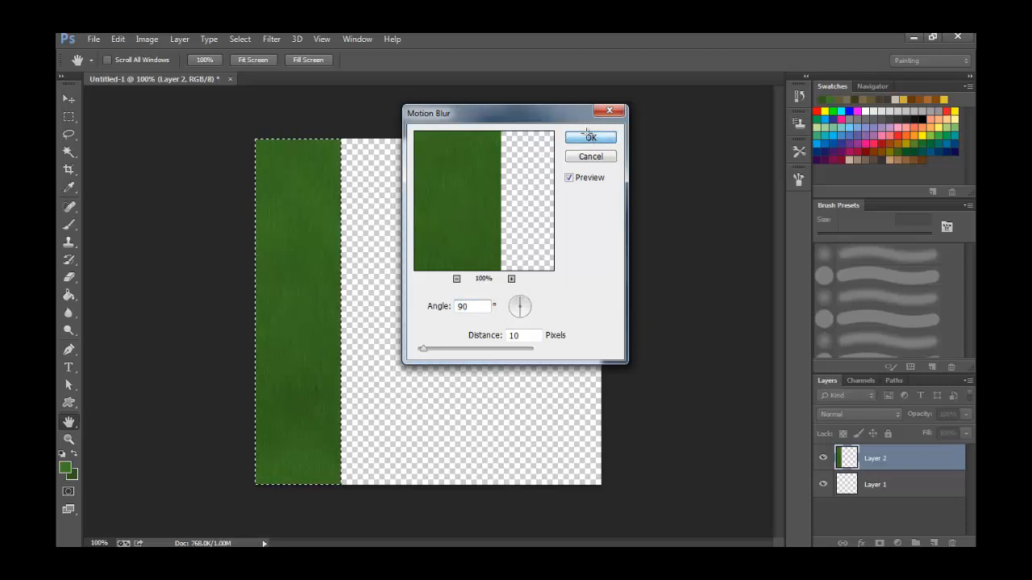
key(m)
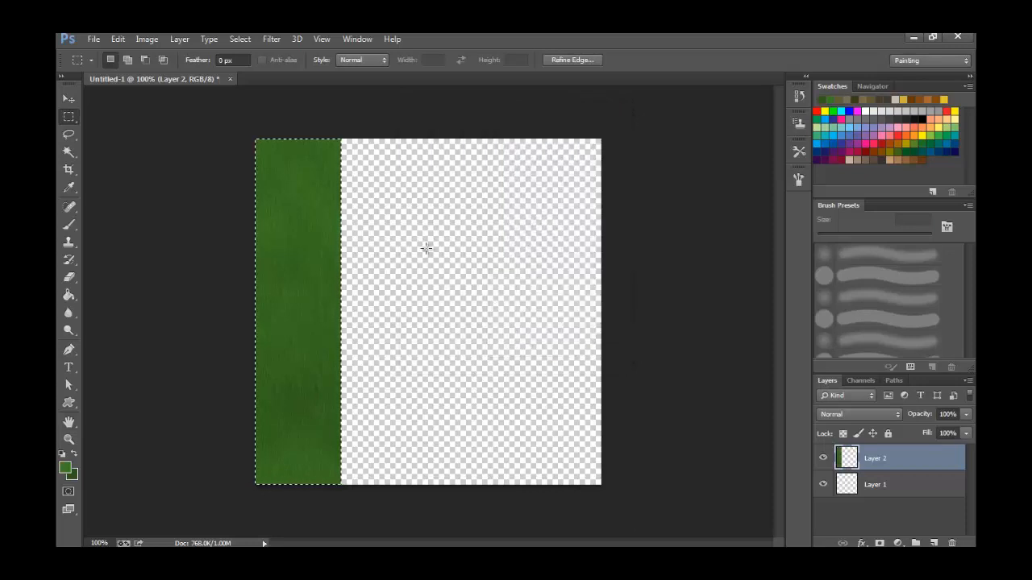
key(ctrl+d)
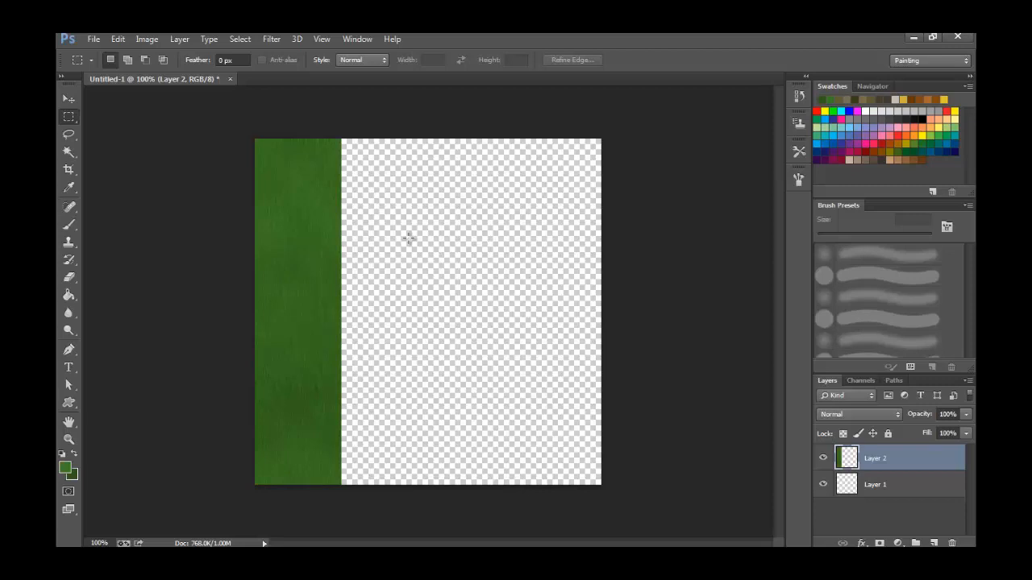
Draw a freehand lasso selection of a large leaf outline with a pointed top, filling the transparent area beside the strip.
key(b)
key(ctrl+0)
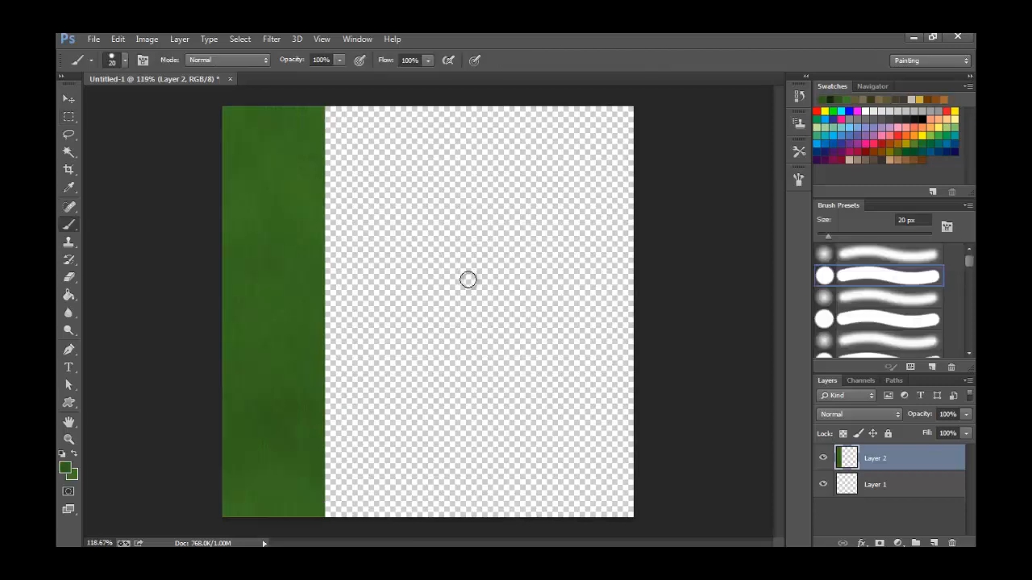
click(68, 136)
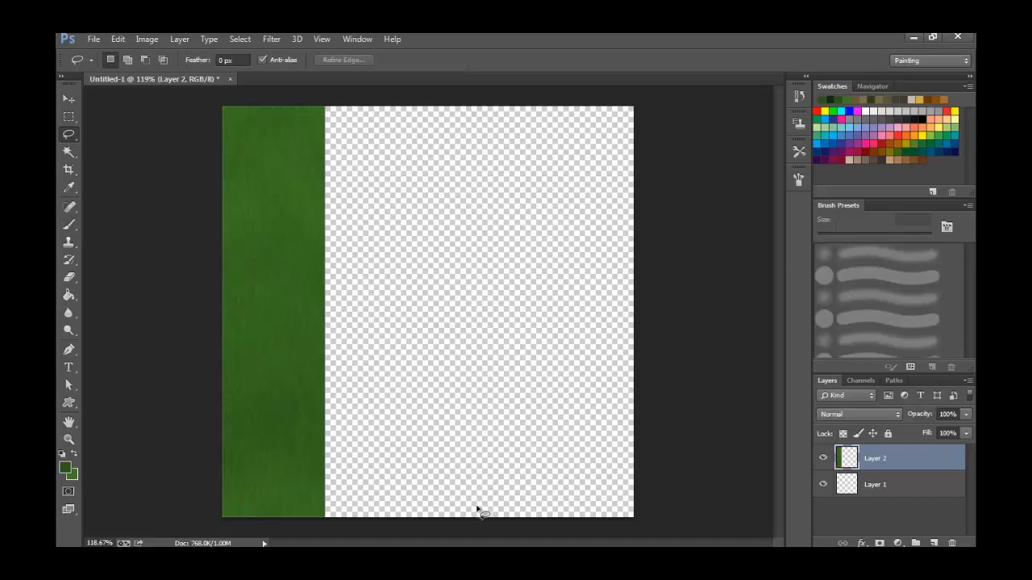
mouse_move(476, 508)
mouse_down()
mouse_move(552, 489)
mouse_move(593, 455)
mouse_move(621, 368)
mouse_move(611, 269)
mouse_move(587, 225)
mouse_move(557, 180)
mouse_move(481, 118)
mouse_move(350, 241)
mouse_move(331, 334)
mouse_move(332, 370)
mouse_move(362, 436)
mouse_move(394, 479)
mouse_move(446, 508)
mouse_up()
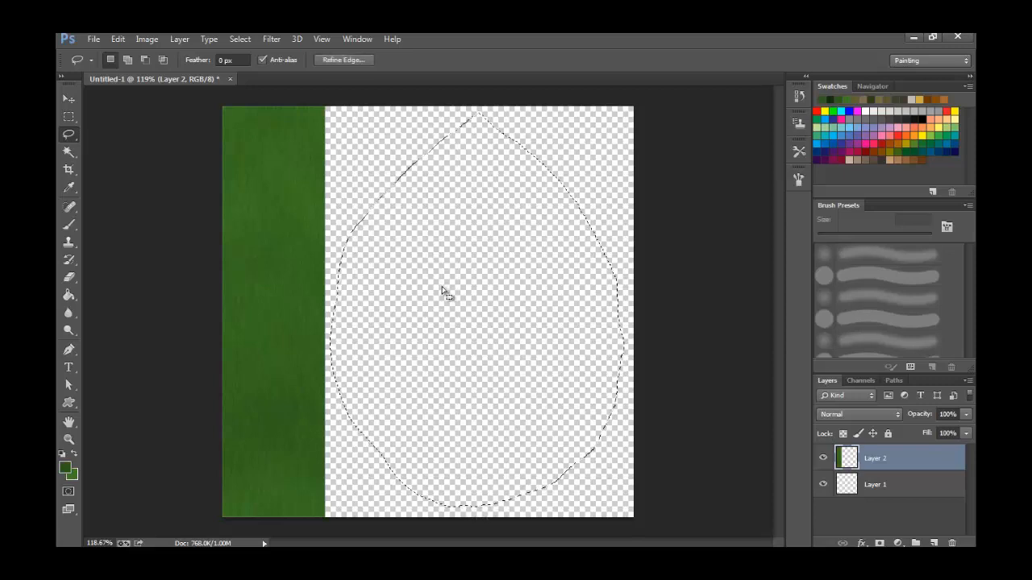
Fill the leaf-shaped selection with green using the Clouds render filter.
click(273, 40)
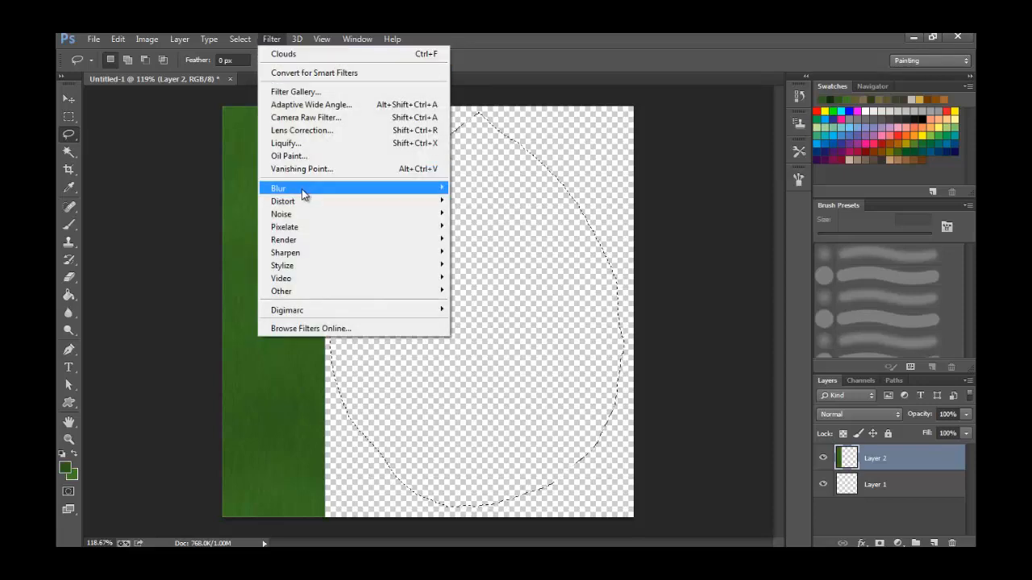
mouse_move(287, 239)
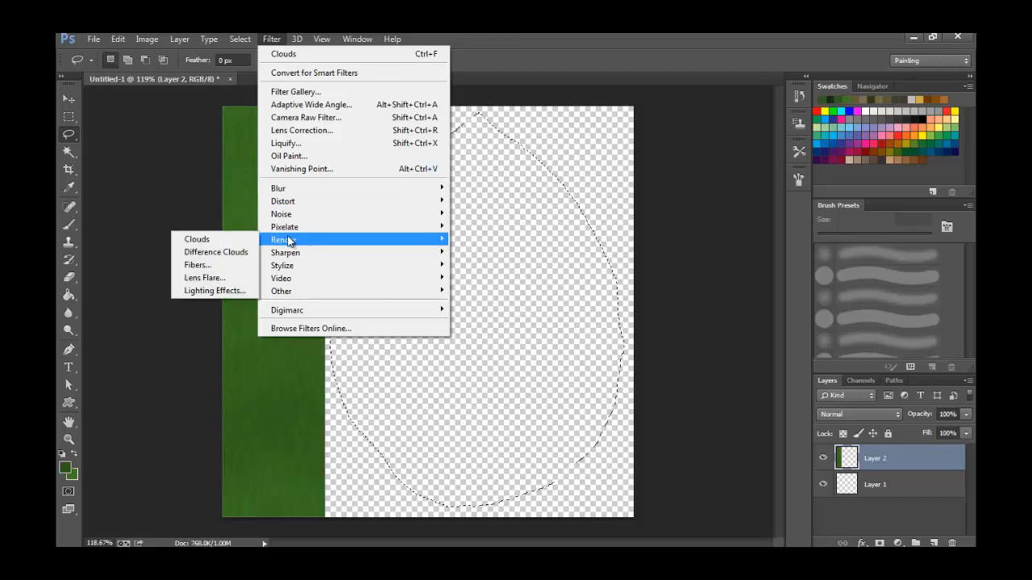
click(240, 239)
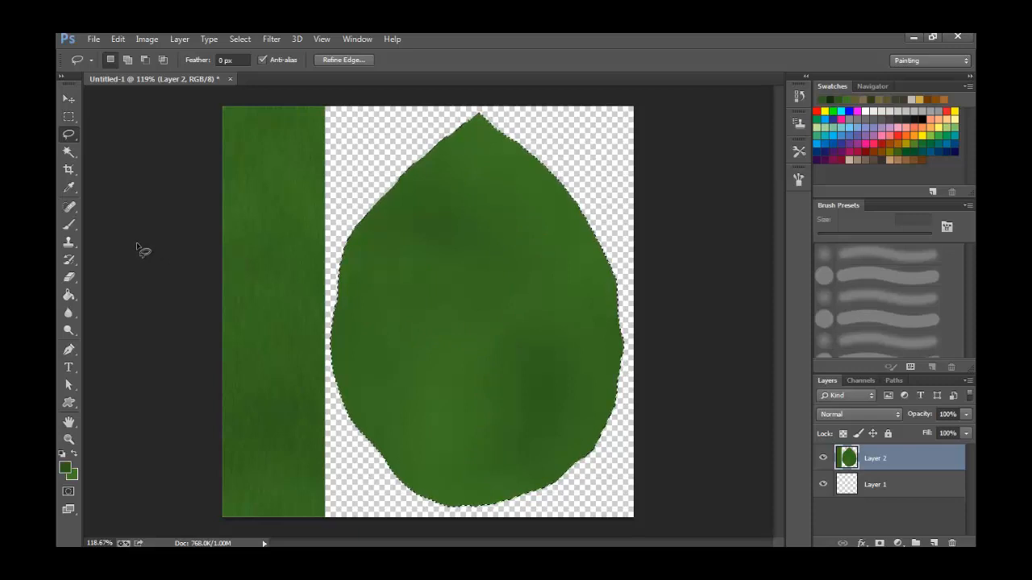
Choose the single-leaf 95 px brush preset with the evenly spaced leaf stroke for the Brush tool.
click(72, 228)
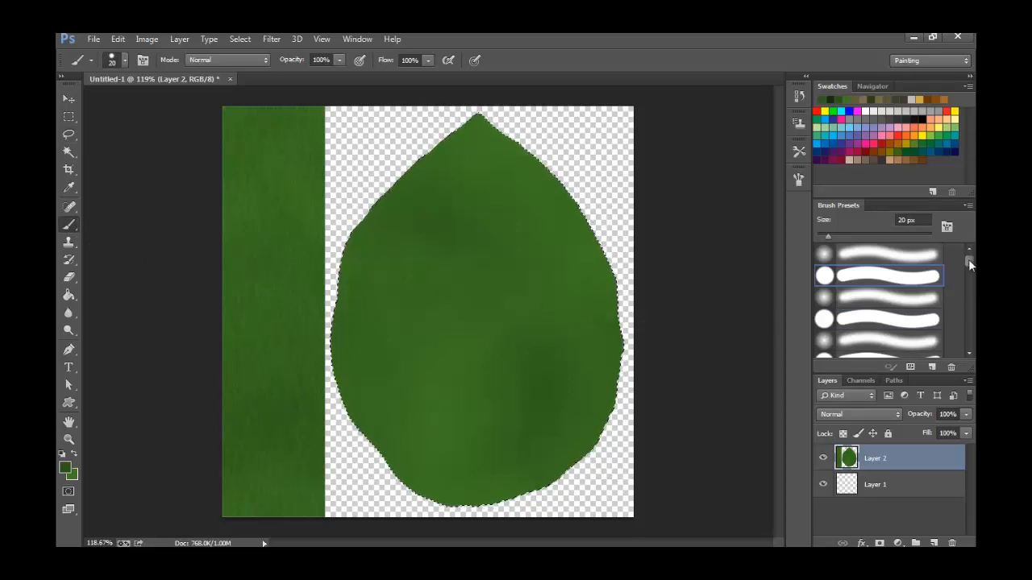
drag(968, 259, 967, 304)
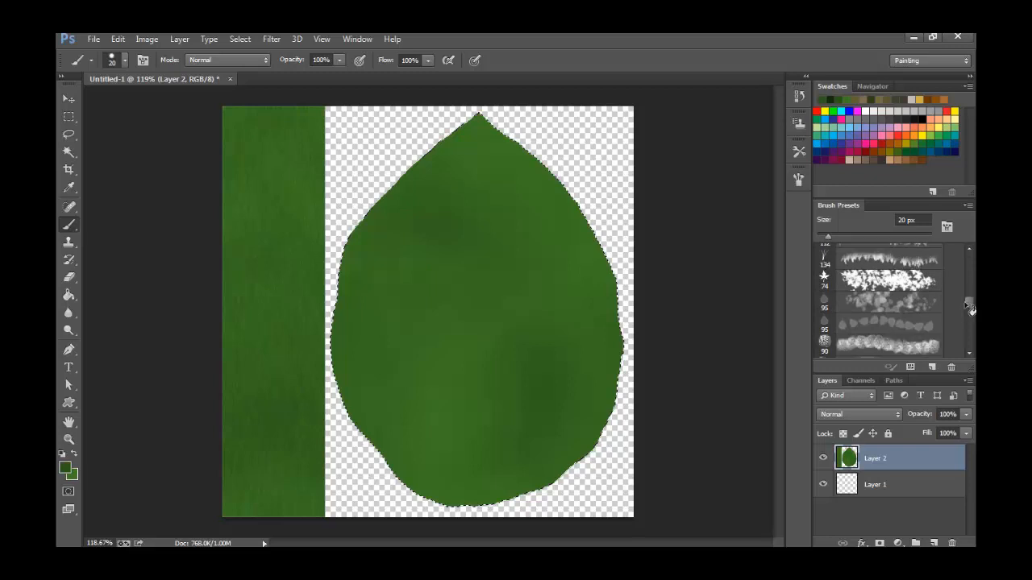
click(885, 327)
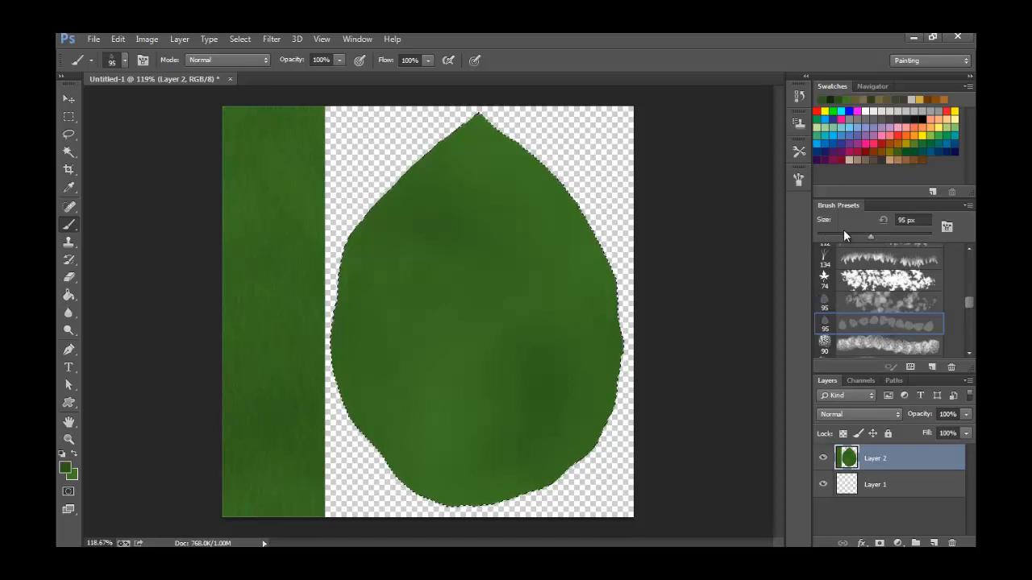
Turn off the leaf brush's shape dynamics and set its spacing to 165% and its angle to -4°.
click(798, 180)
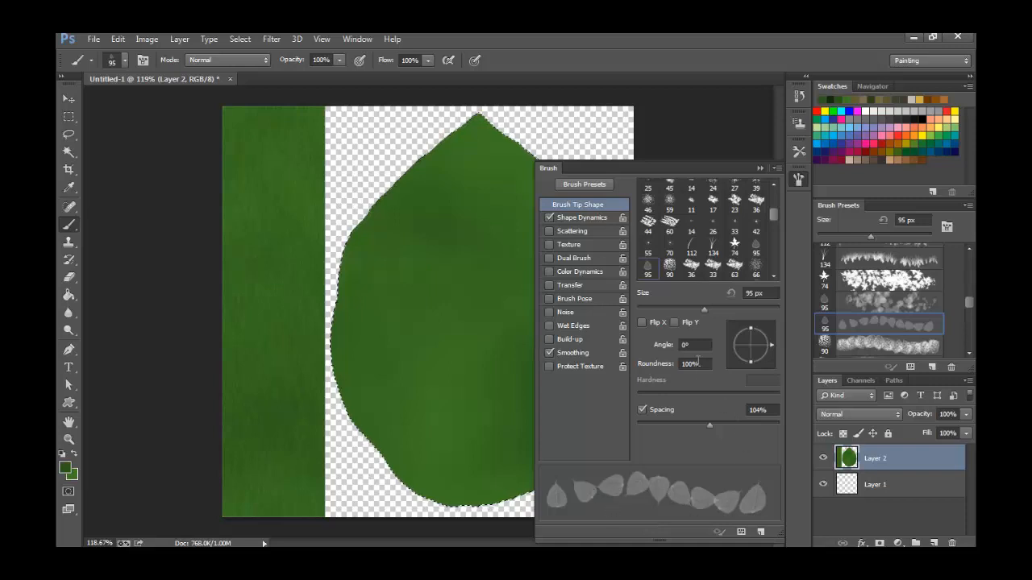
click(550, 218)
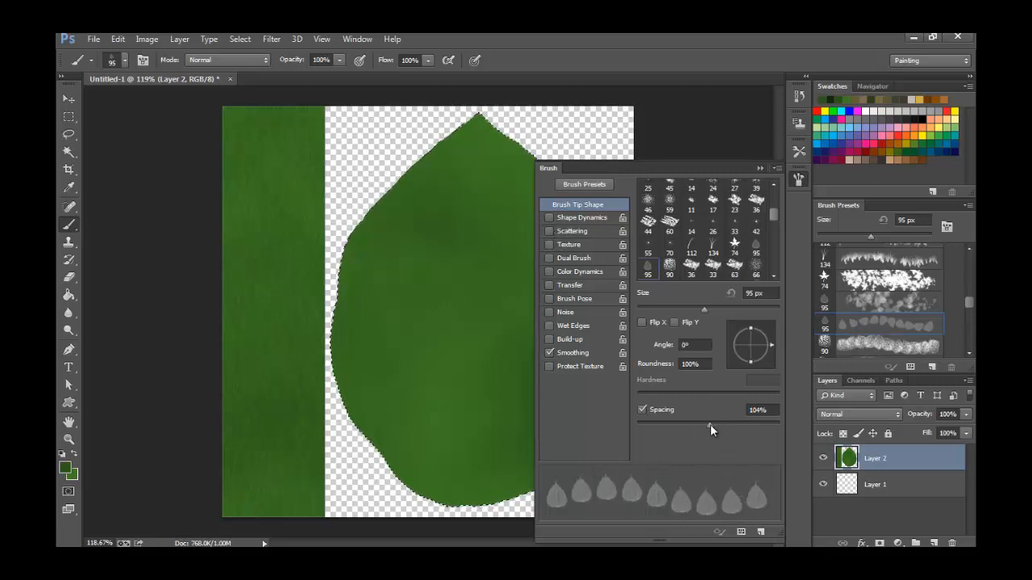
drag(710, 424, 731, 423)
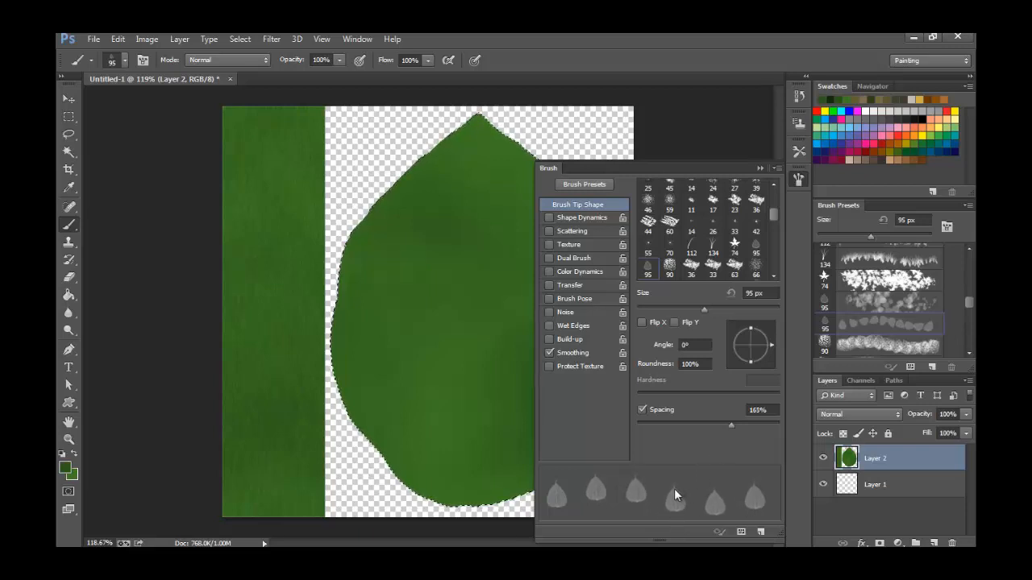
click(770, 345)
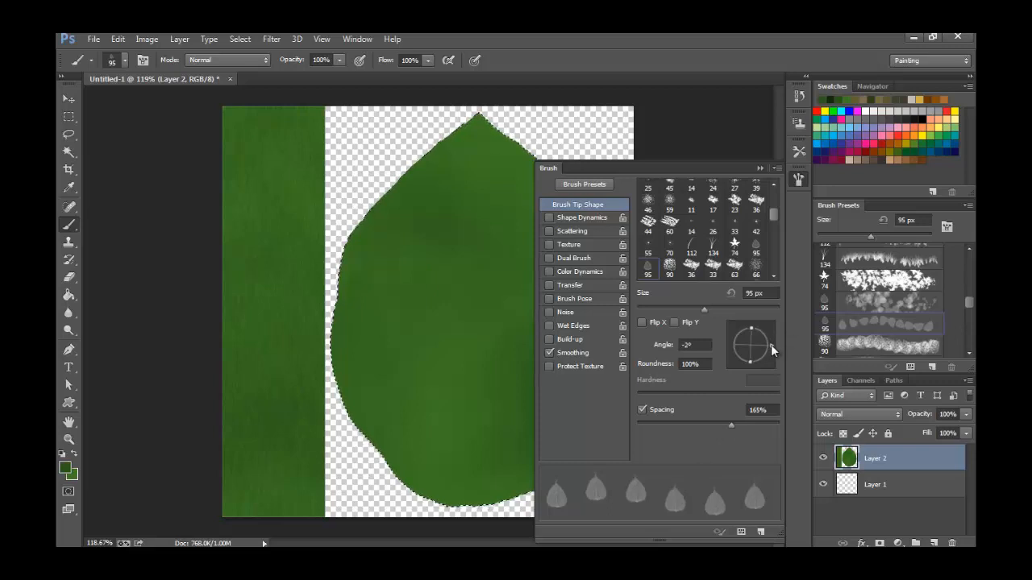
click(771, 346)
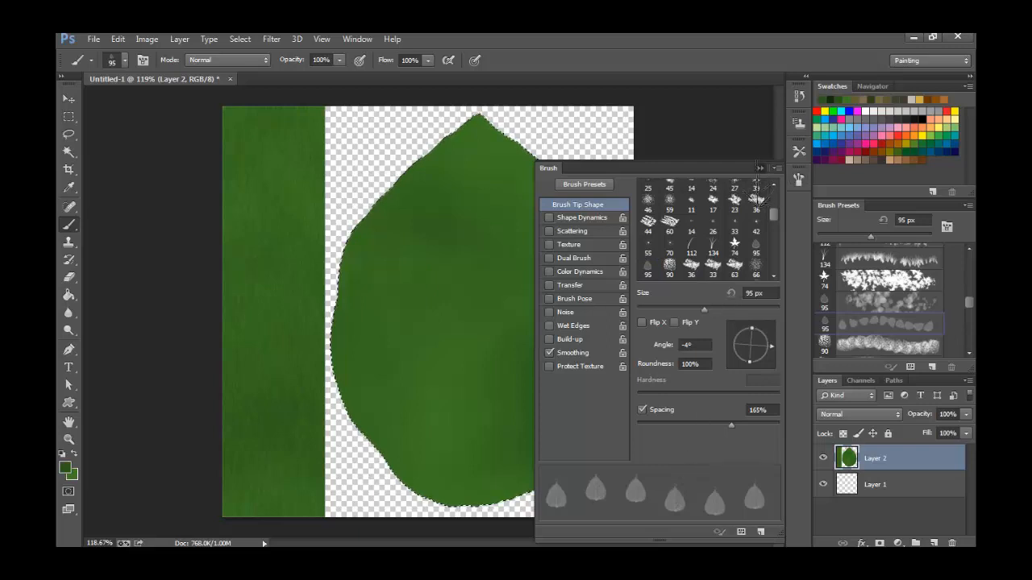
click(759, 168)
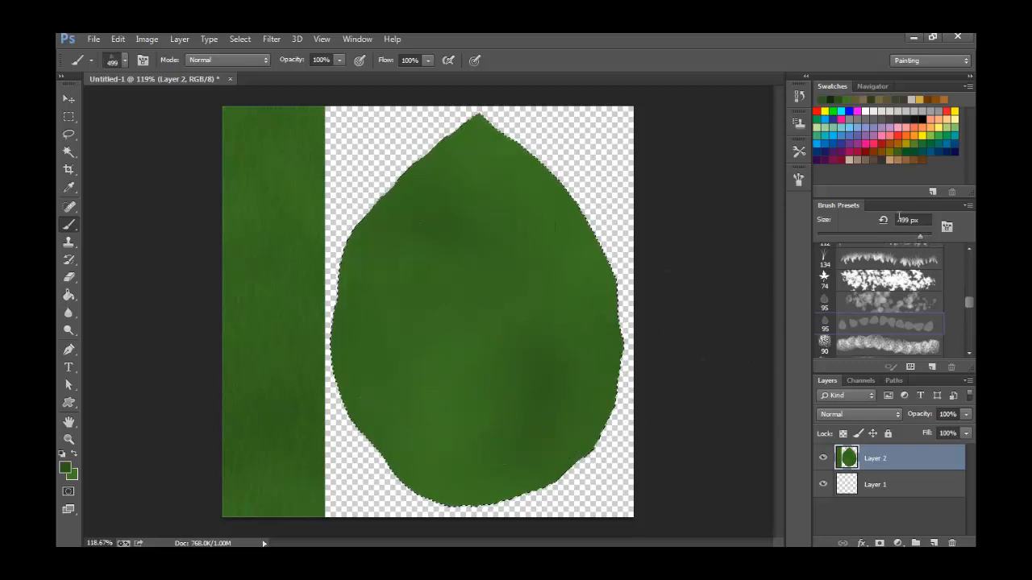
Set the leaf brush's size to 600 px.
click(923, 221)
text(600)
key(Return)
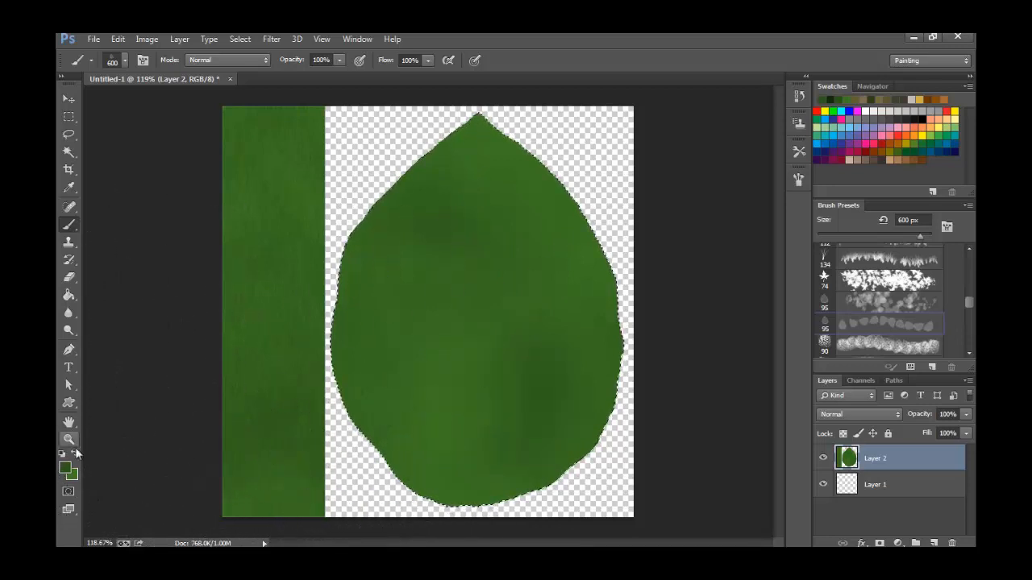
Set the foreground colour to very dark green #15290d and return to the Brush tool.
click(65, 467)
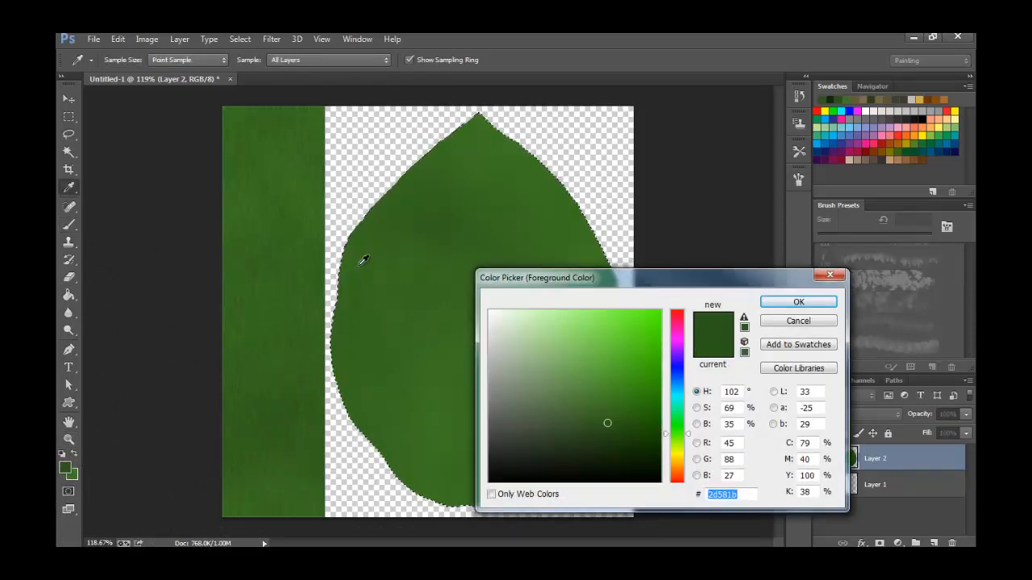
click(608, 455)
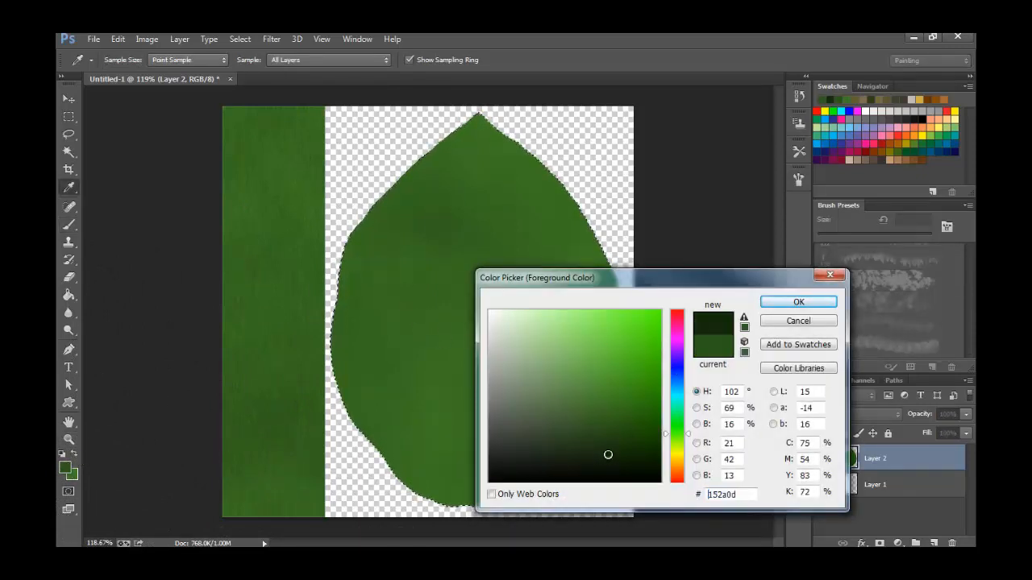
click(794, 303)
key(b)
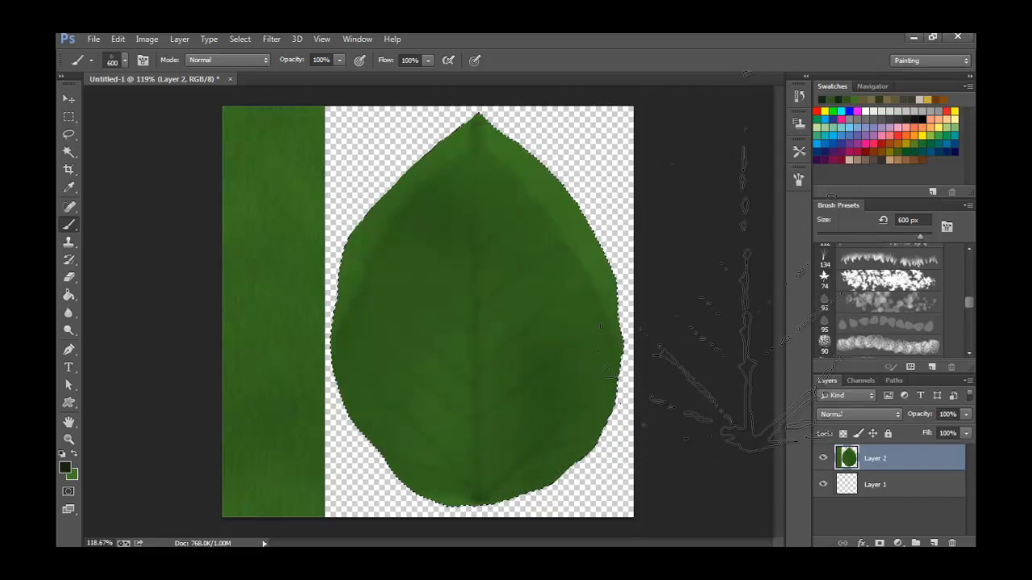
Undo the first vein stamp, then set the leaf brush's size to 700 px and stamp dark veins centred on the leaf.
key(ctrl+z)
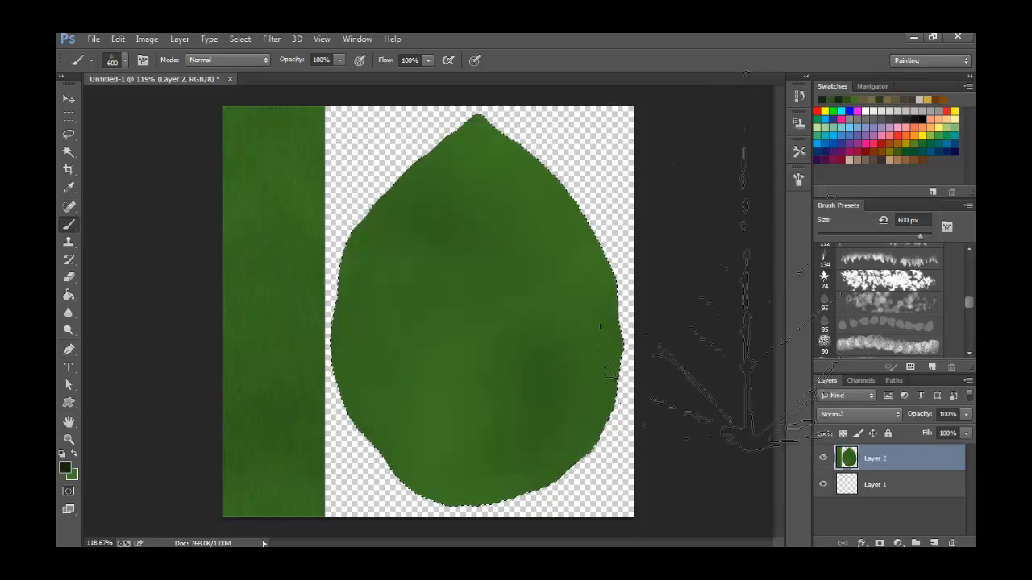
click(925, 220)
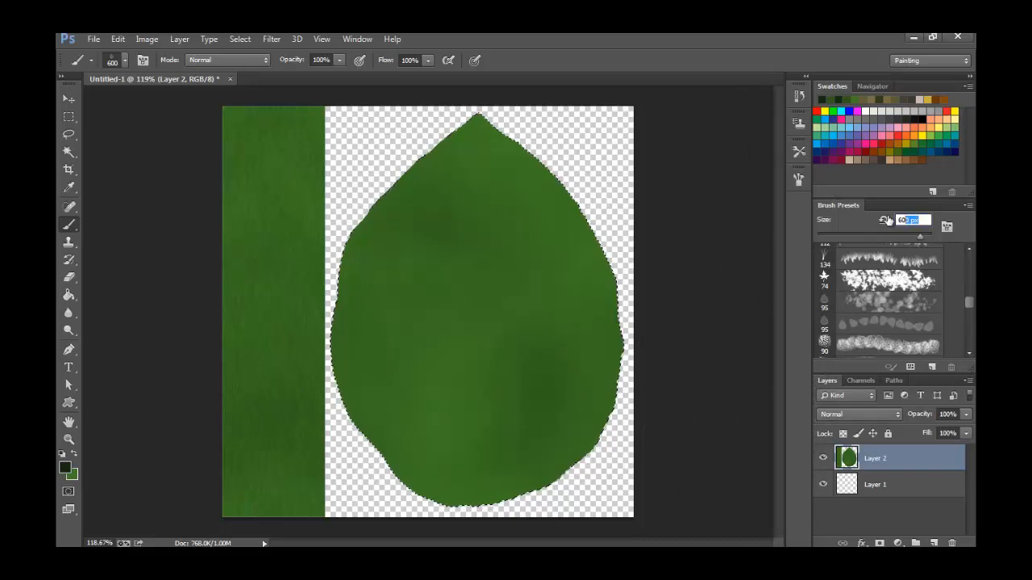
text(700)
key(Return)
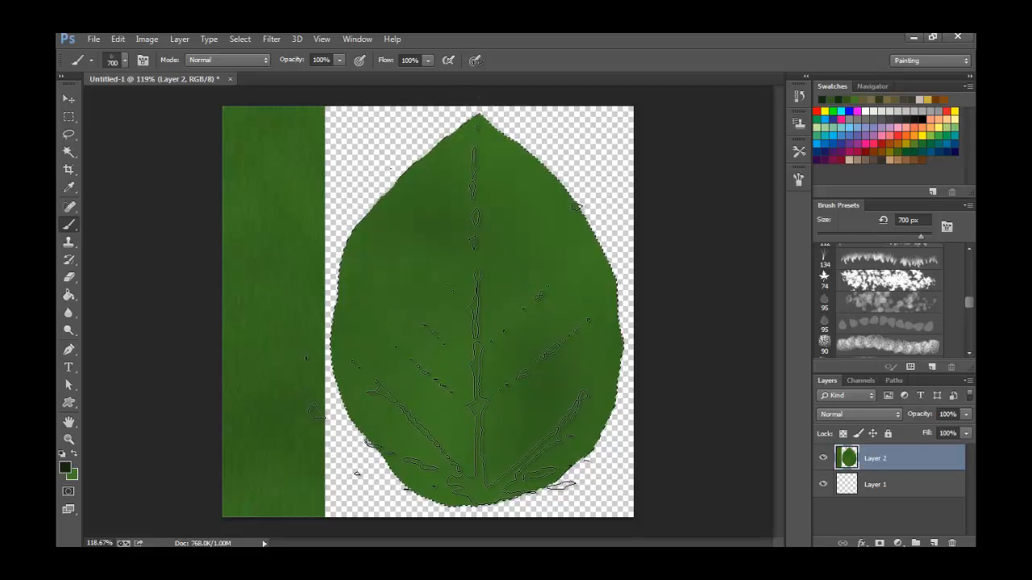
click(478, 312)
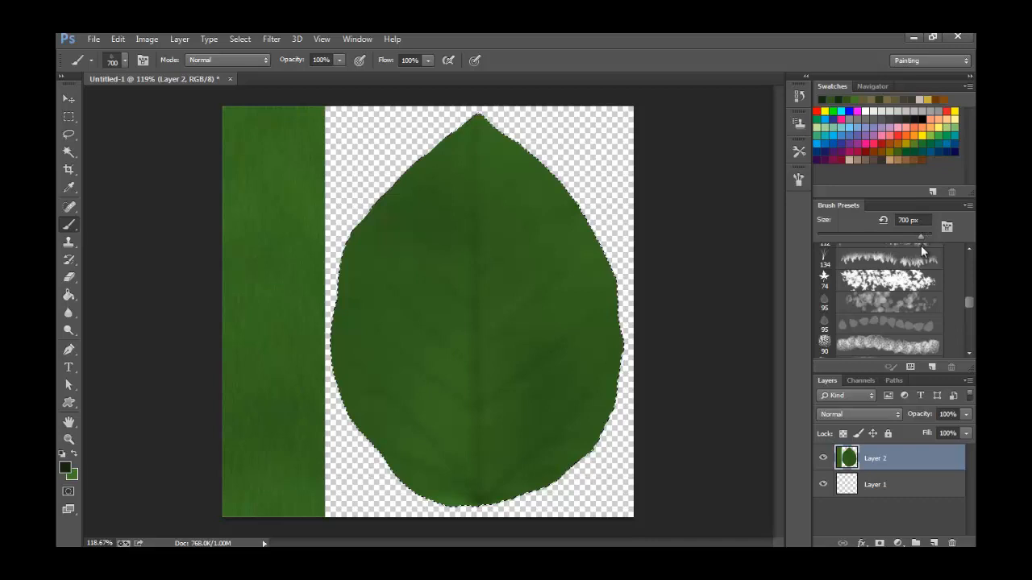
Reduce the brush size to 33 px and add a new layer directly above Layer 1.
drag(921, 234, 840, 233)
click(893, 486)
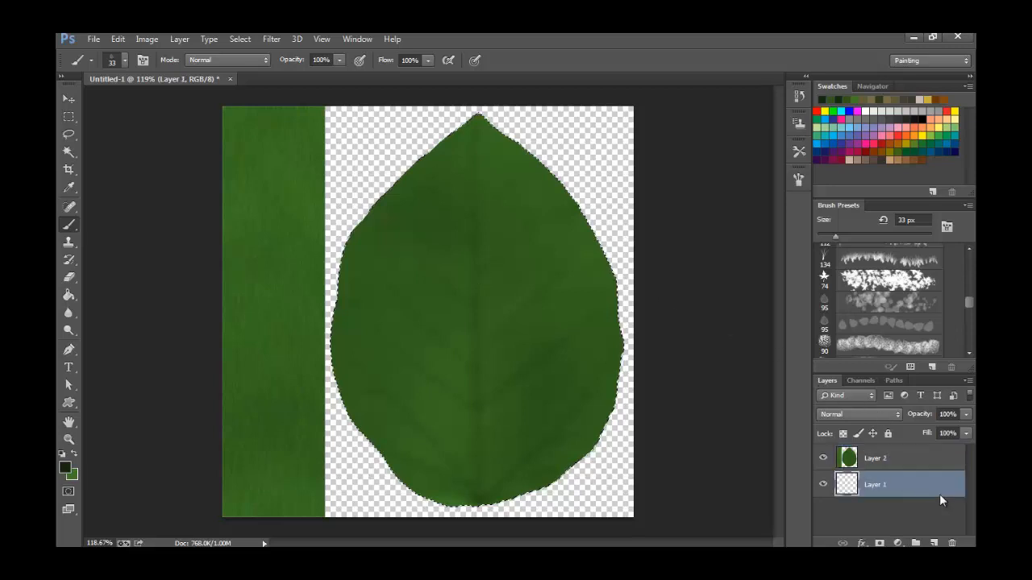
click(933, 543)
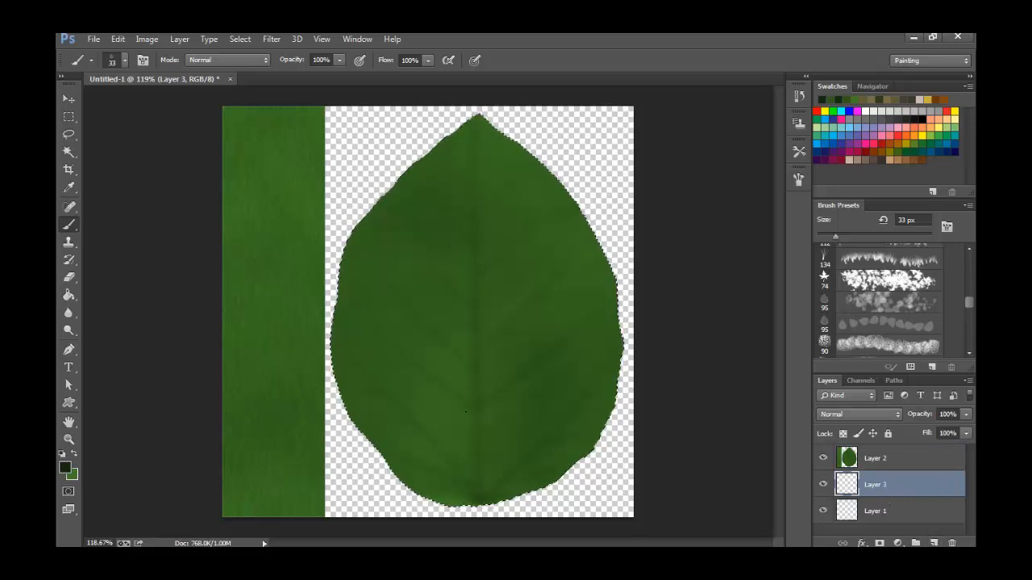
Sample a green from the leaf's upper left edge, clear the selection and fill the whole new layer with that green.
click(357, 233)
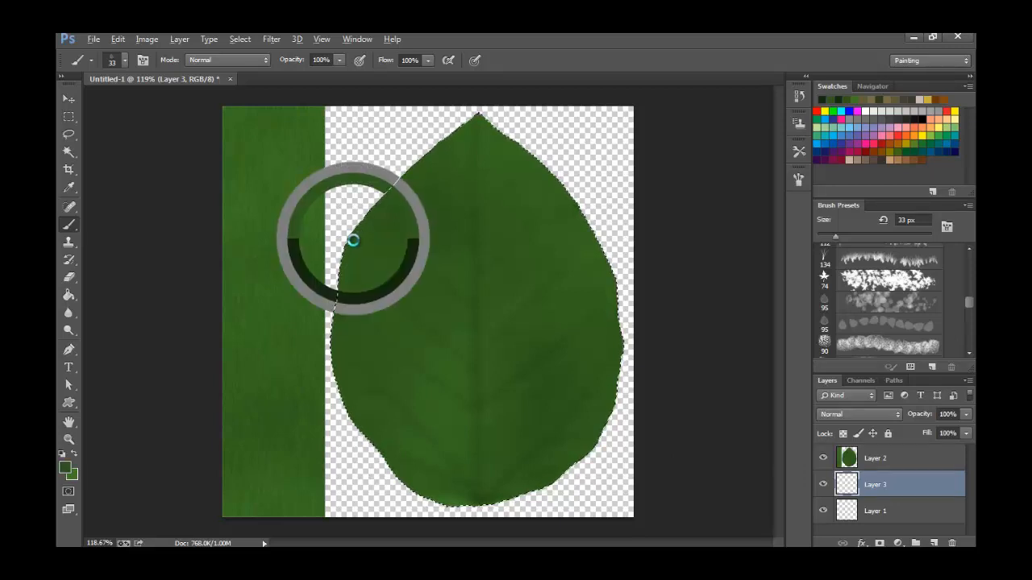
click(69, 296)
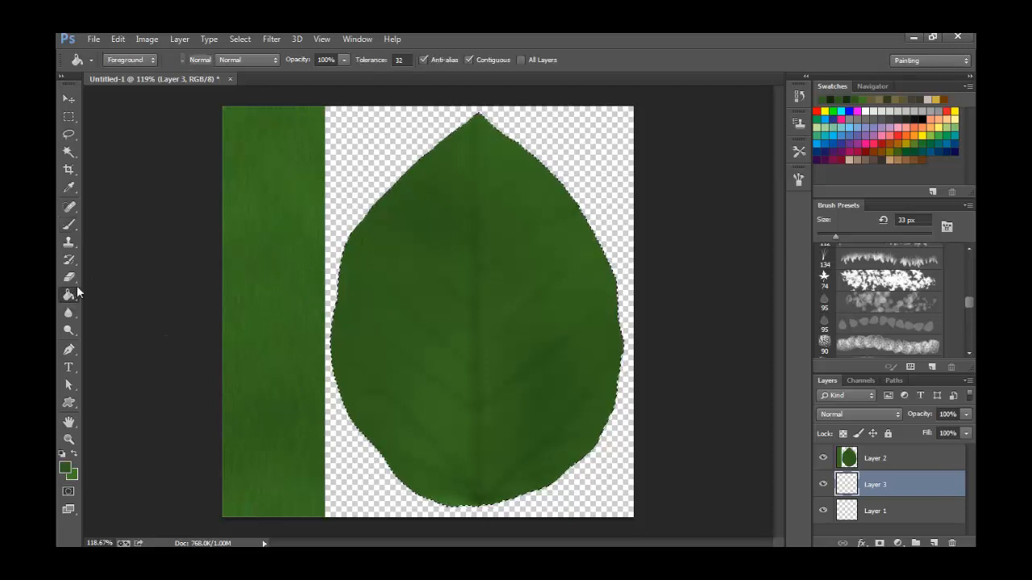
click(365, 194)
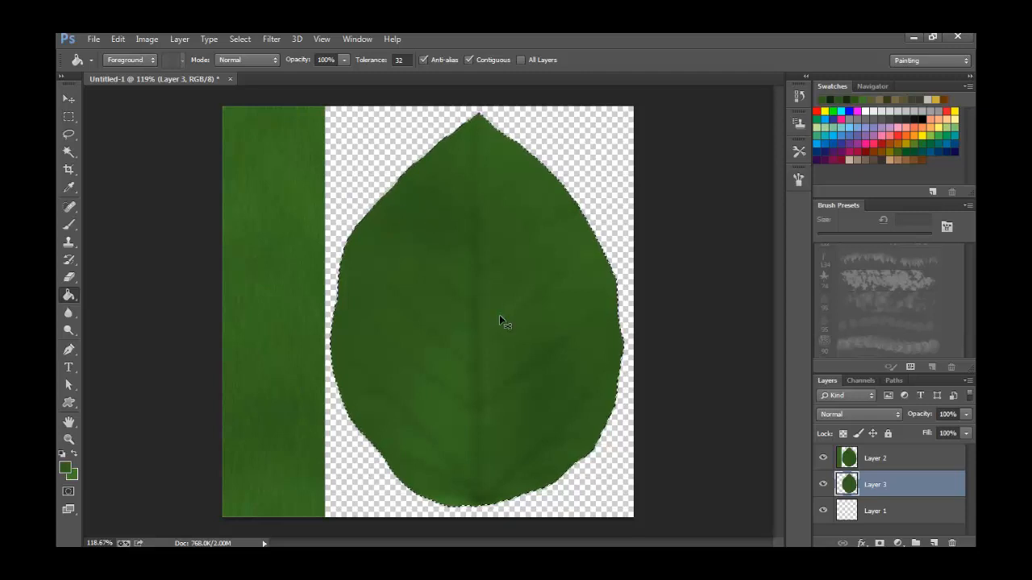
key(ctrl+z)
key(ctrl+d)
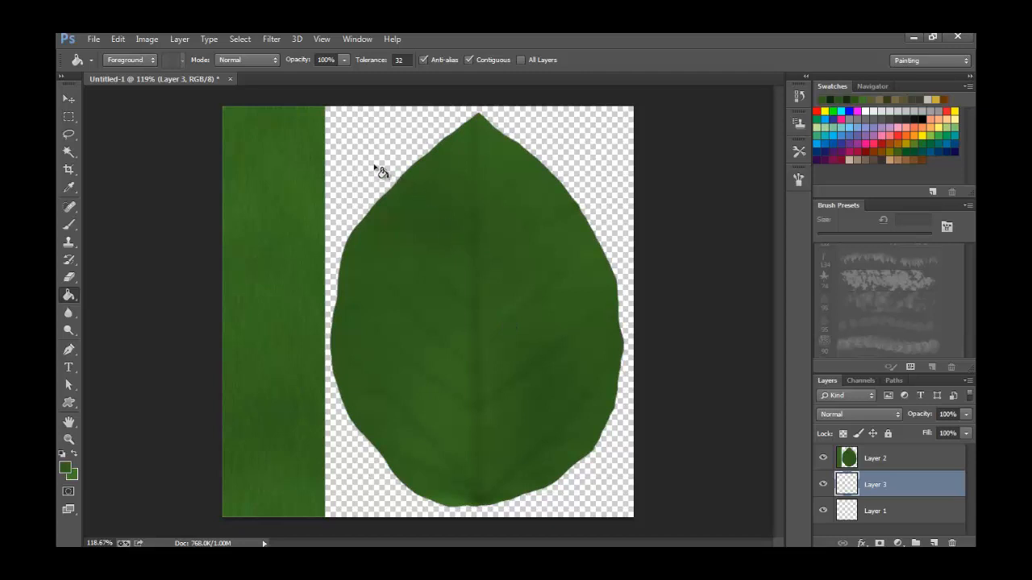
click(379, 197)
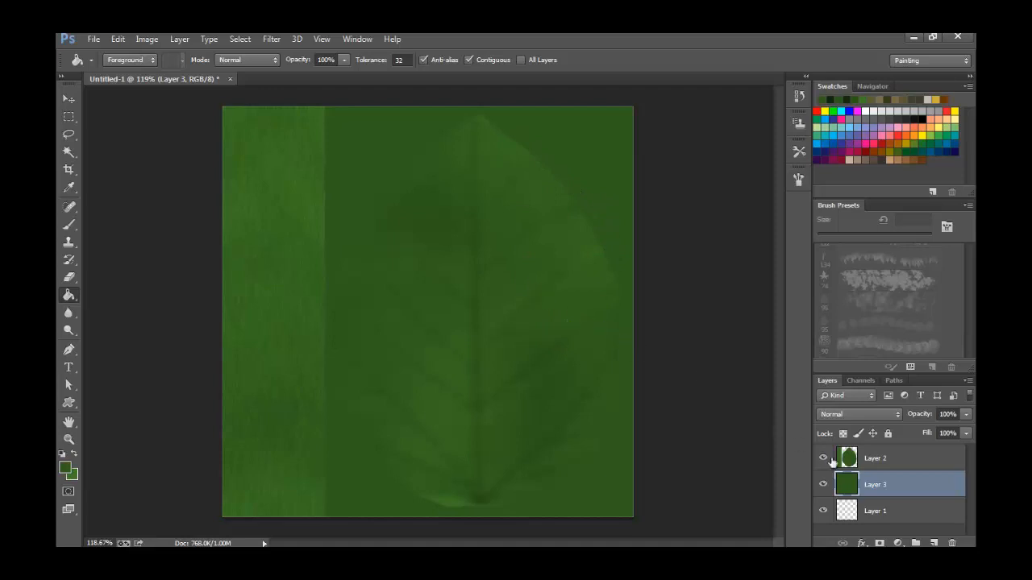
Load the outline of Layer 2's stem strip and leaf as a selection and add a new layer above it.
click(879, 461)
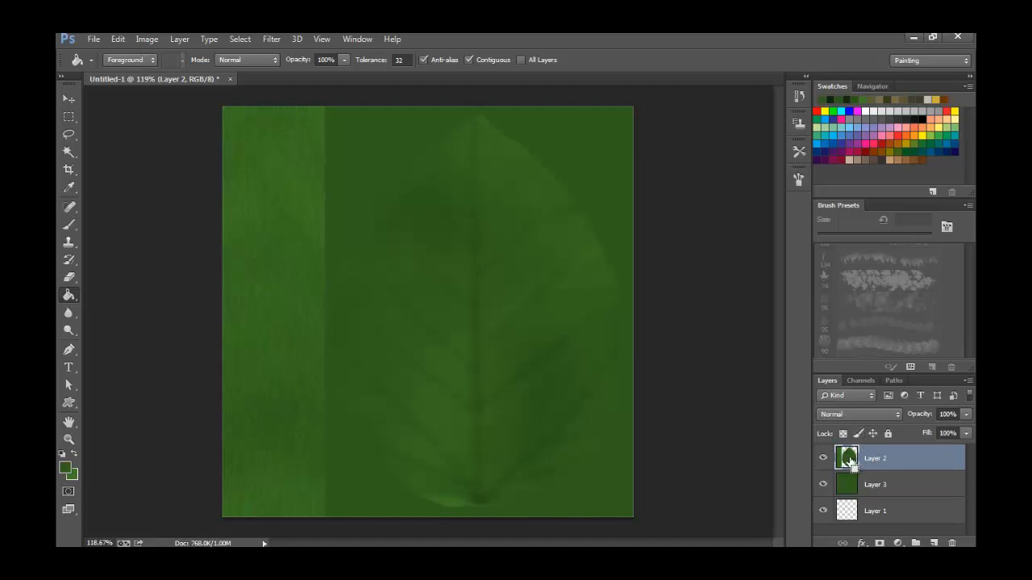
ctrl+click(840, 461)
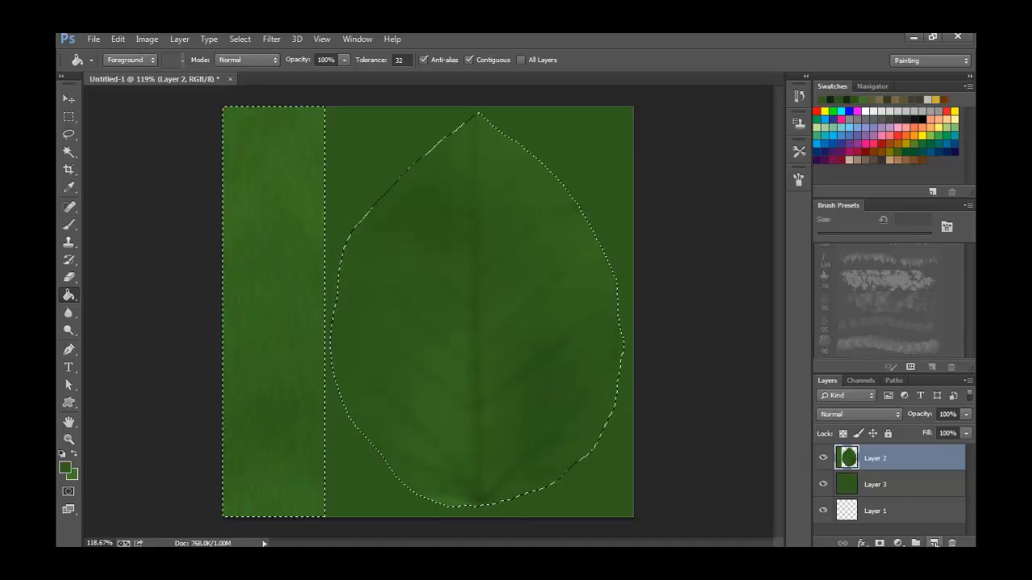
click(933, 543)
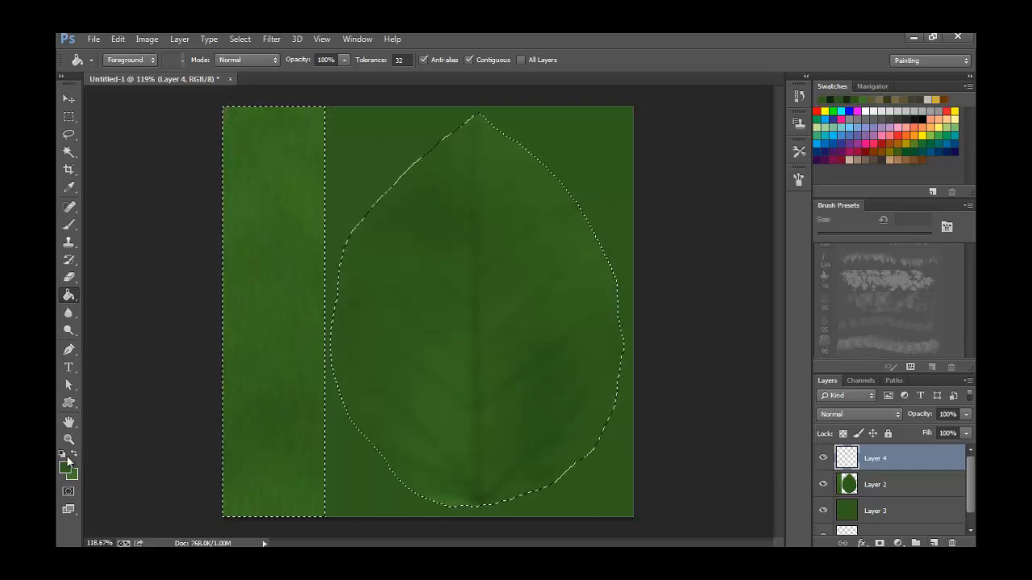
Reset the colours to default, swap white to the foreground and fill the strip and leaf selection on the new layer.
key(x)
click(69, 225)
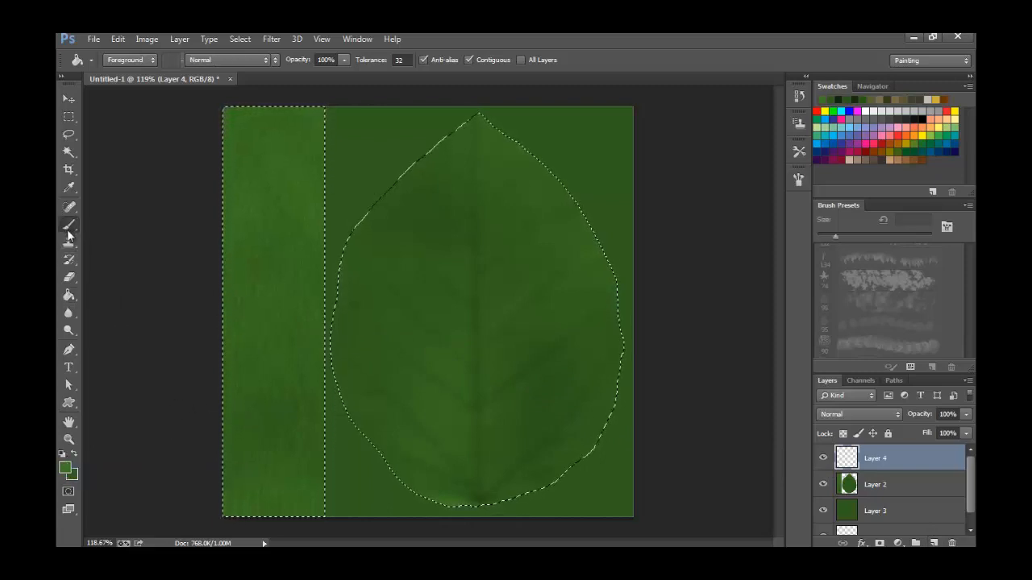
click(69, 230)
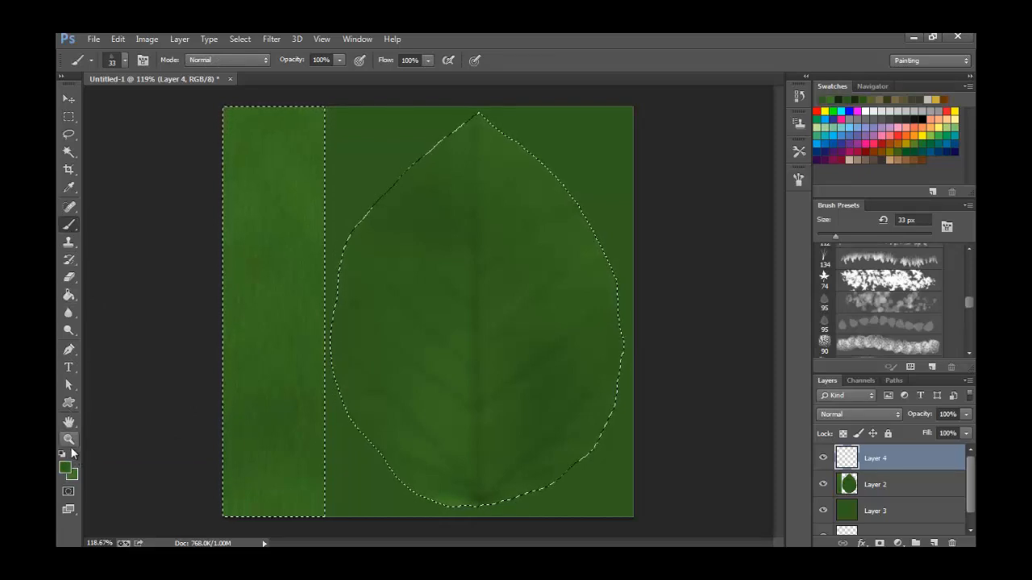
click(72, 447)
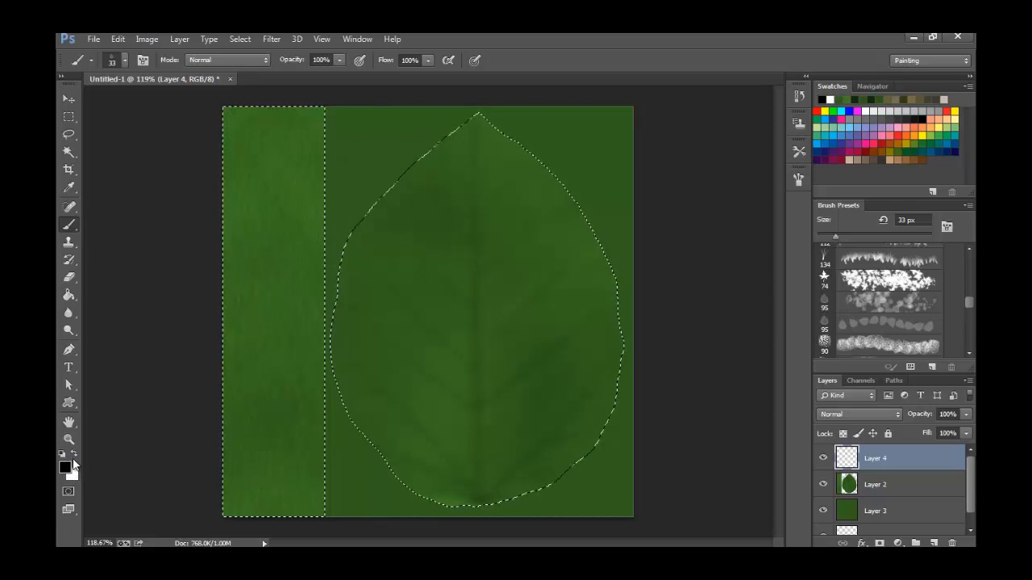
click(74, 456)
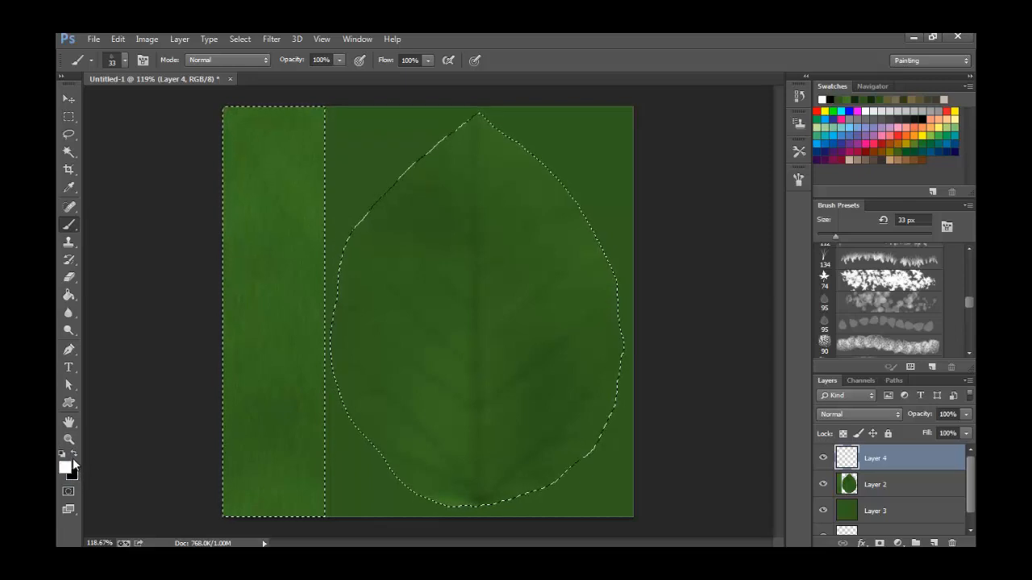
click(68, 295)
click(457, 334)
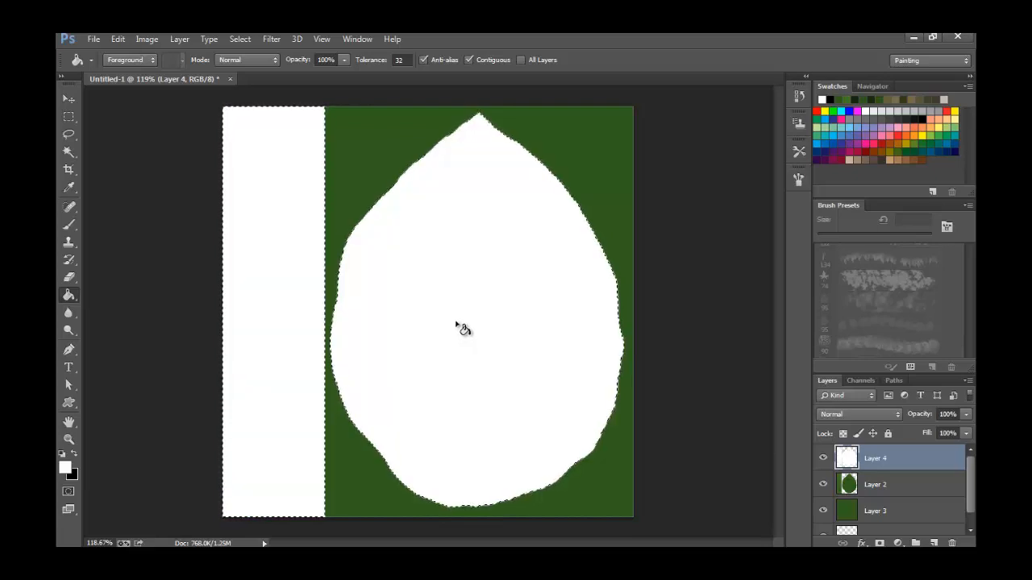
Add a layer between the white shapes and Layer 2, clear the selection and fill that layer with black.
click(892, 486)
click(934, 543)
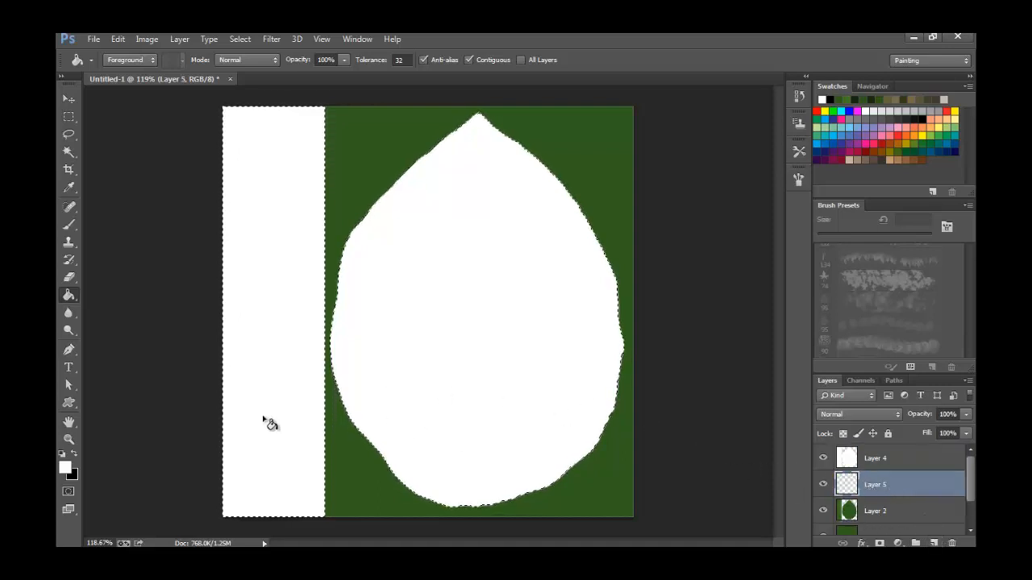
click(74, 453)
key(ctrl+d)
click(610, 182)
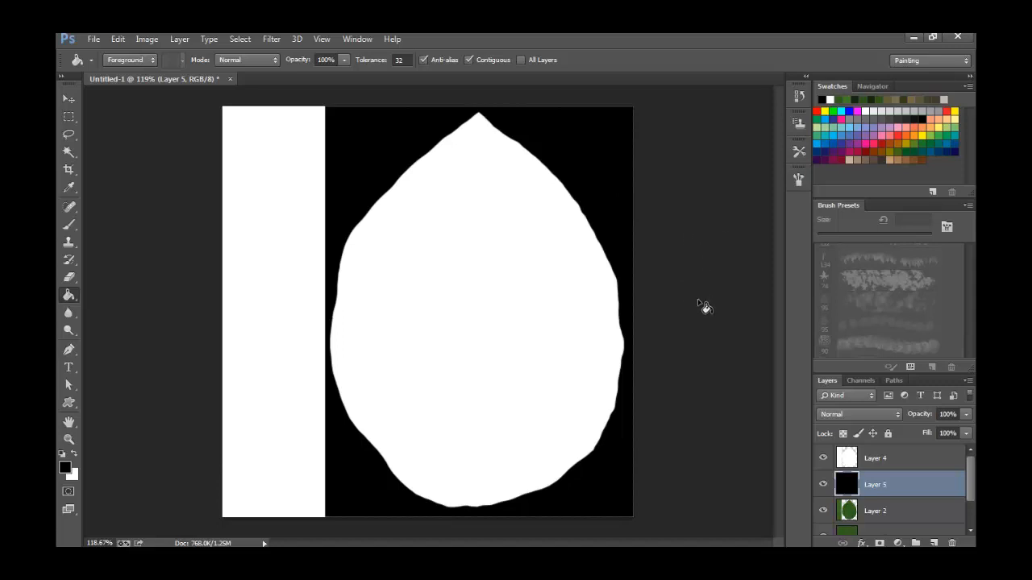
Merge the white shapes layer down into the black layer and look over the image's colour channels.
click(875, 460)
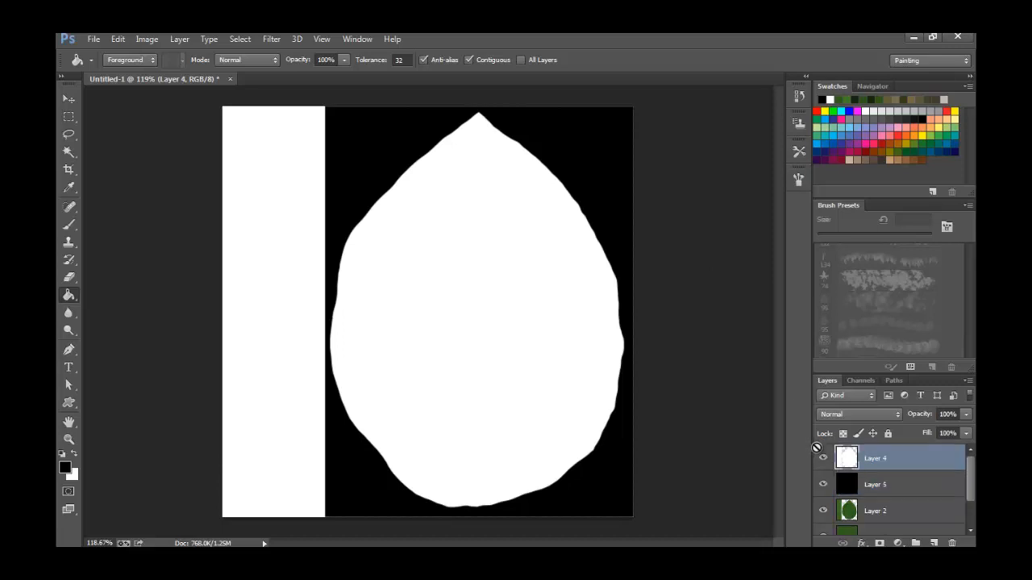
key(ctrl+e)
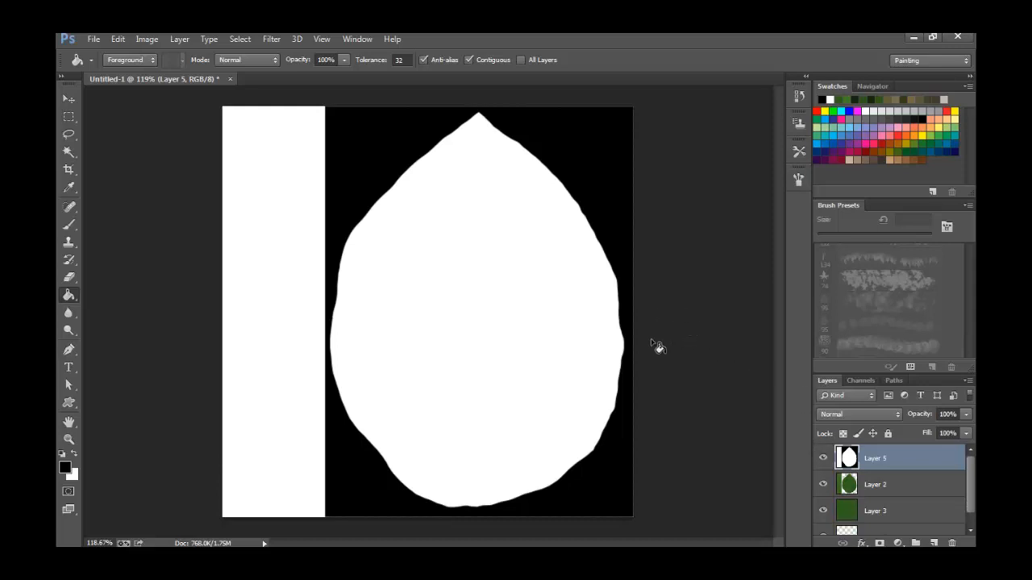
click(865, 379)
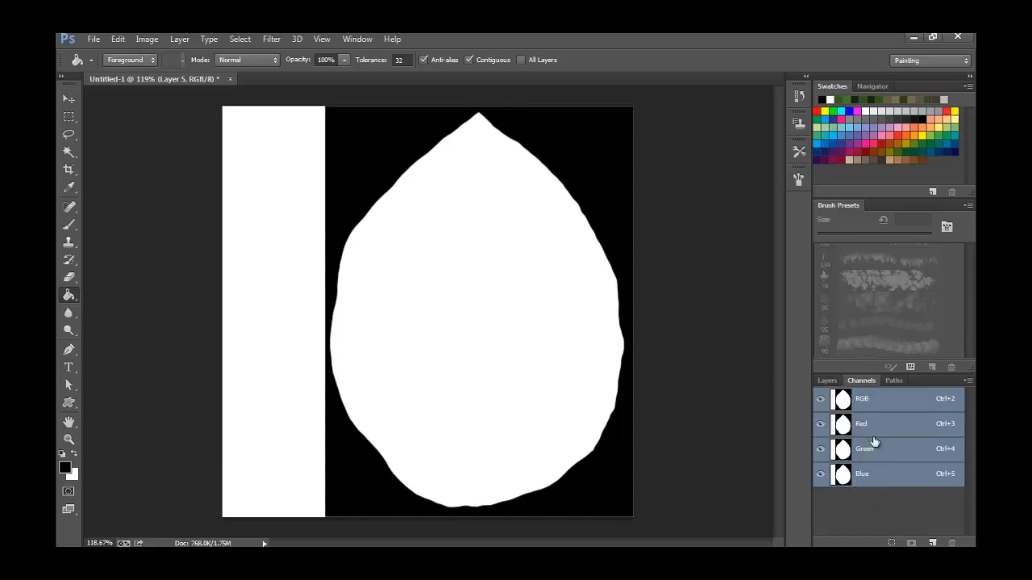
click(827, 382)
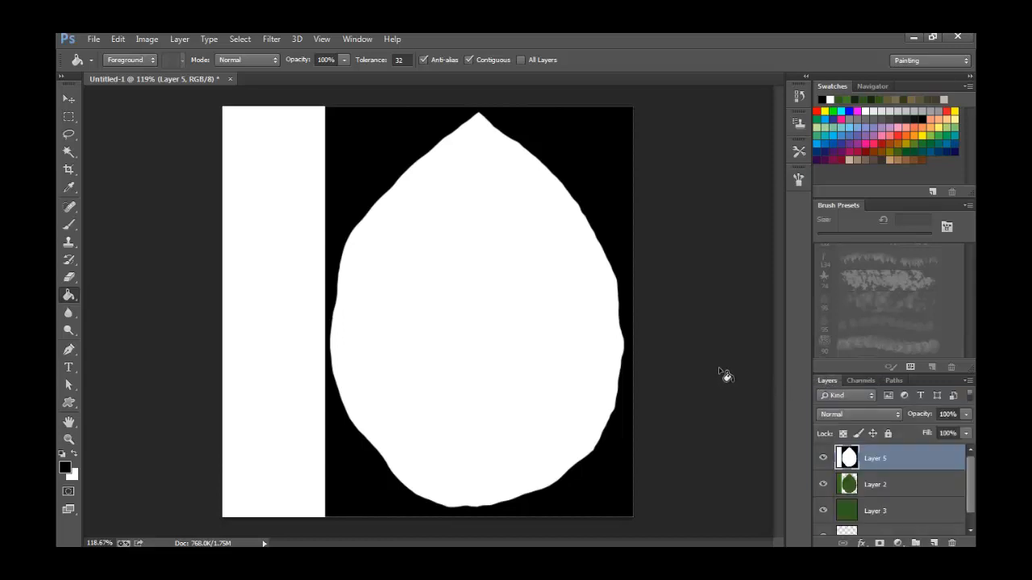
Hide the black-and-white mask layer and show the leaf layer and the solid green layer beneath it.
click(823, 484)
scroll(866, 503, down, 1)
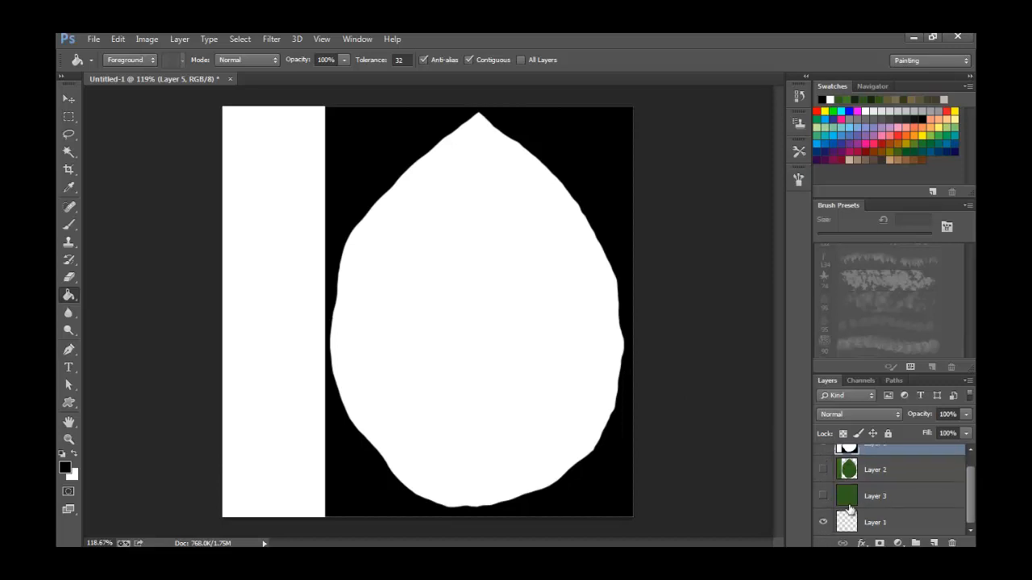
scroll(974, 490, up, 1)
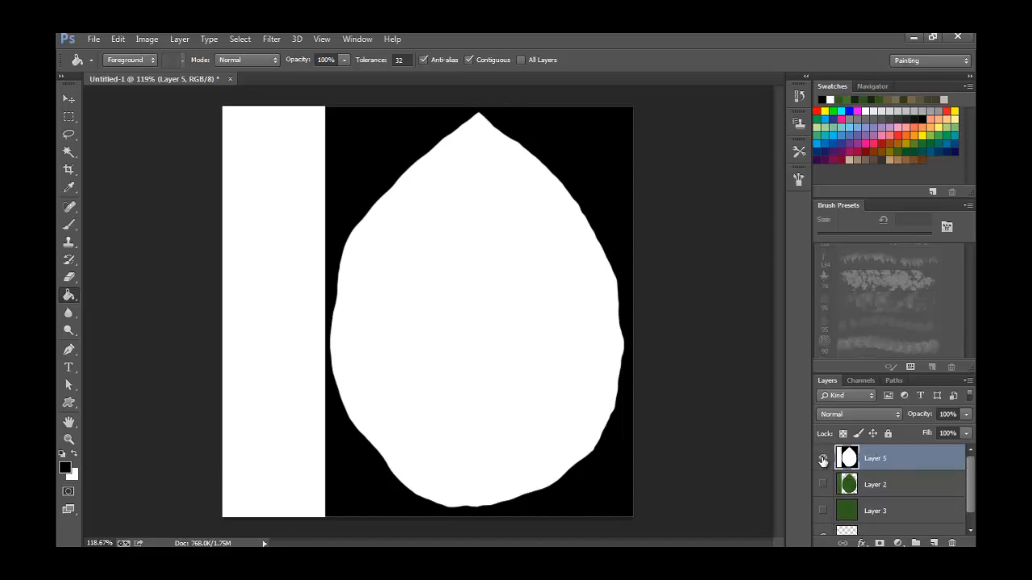
click(823, 459)
click(823, 485)
click(823, 510)
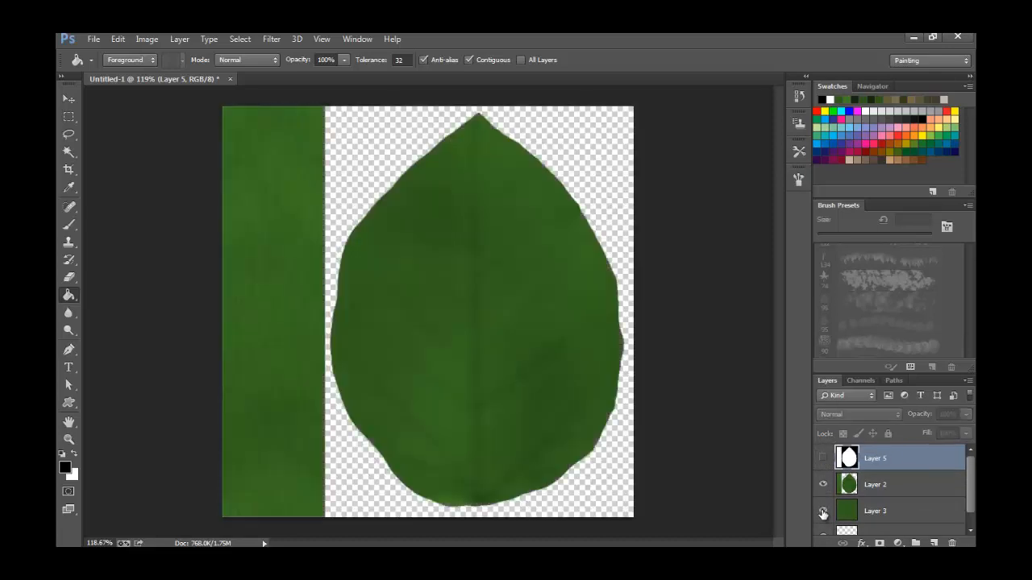